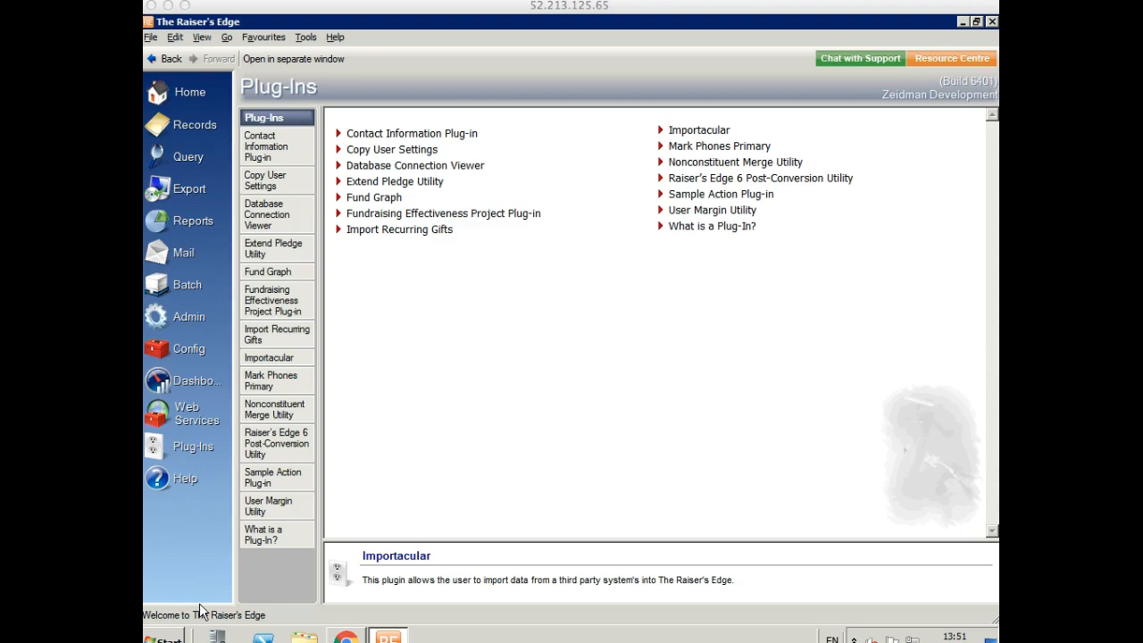
Step: Open the Importacular plug-in and start an import from the Classy data source
click(701, 132)
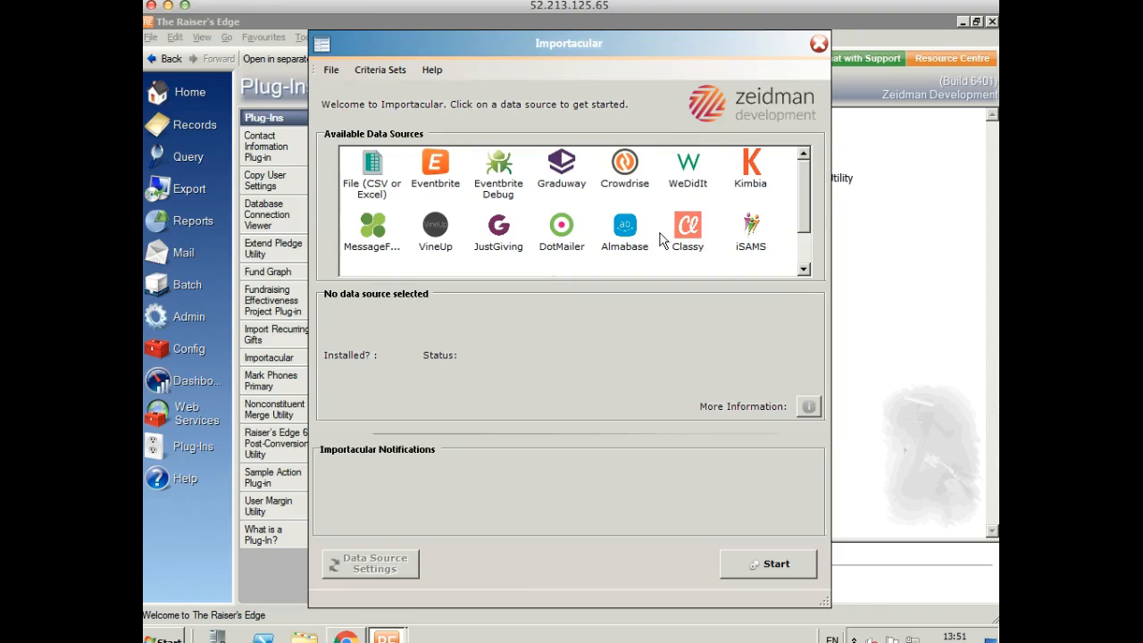
click(695, 233)
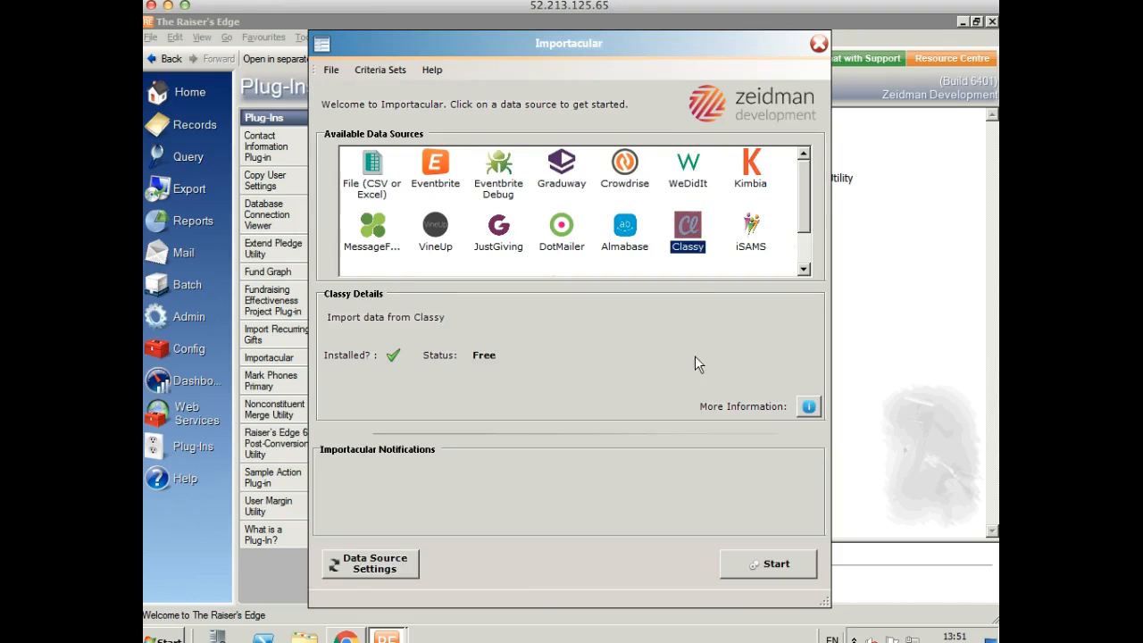
click(764, 572)
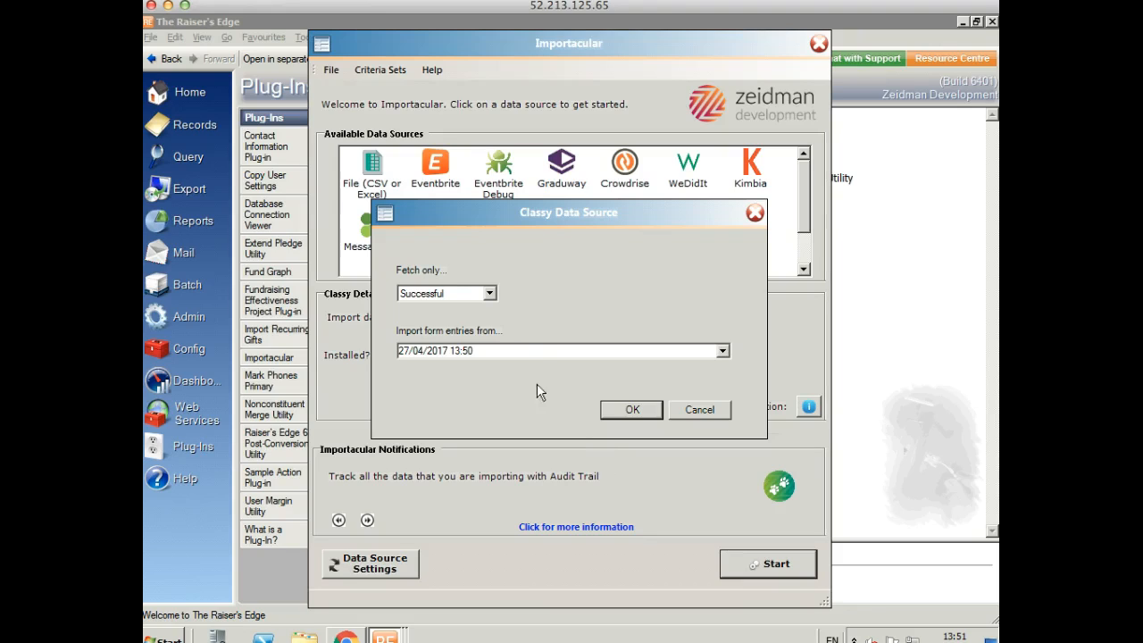
Step: Fetch only Successful Classy entries, with the import start date's year set to 2016
click(489, 294)
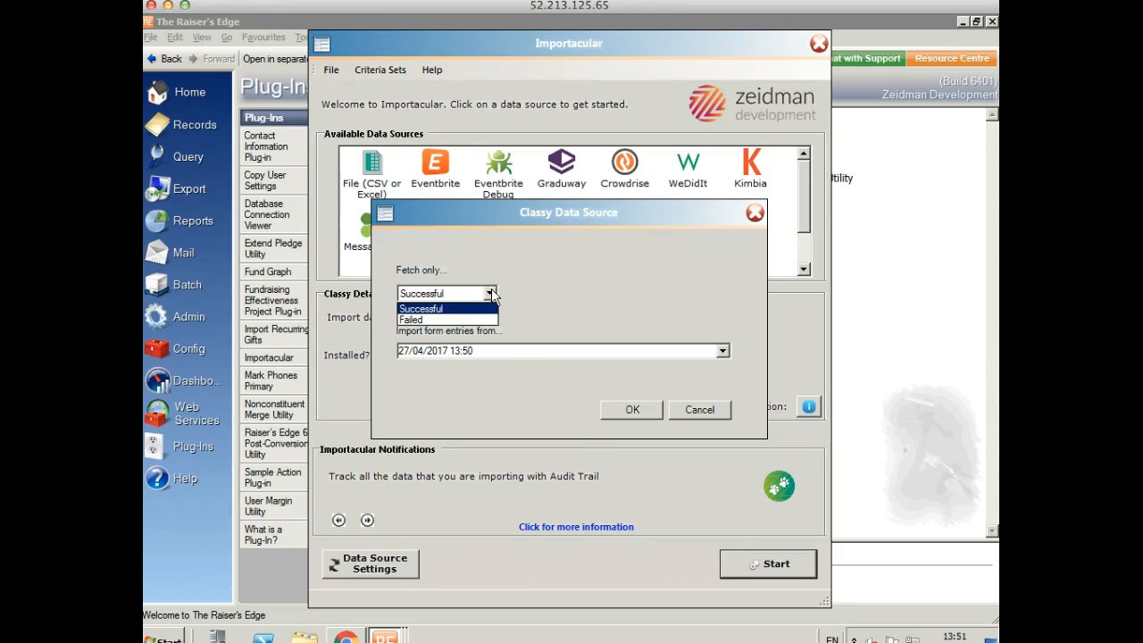
click(491, 294)
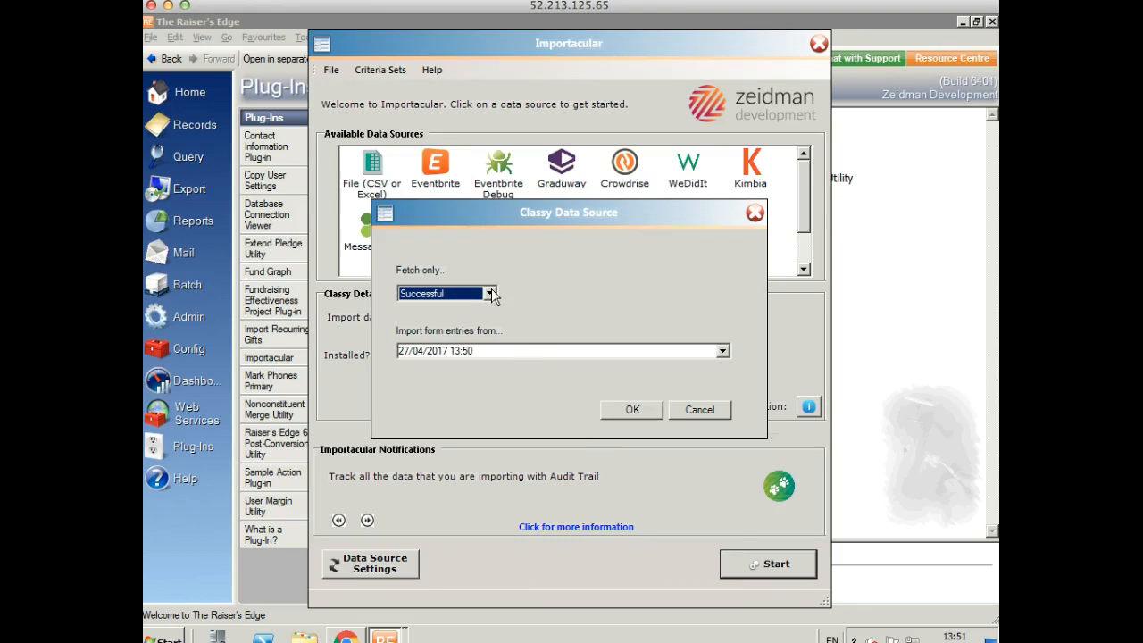
click(437, 353)
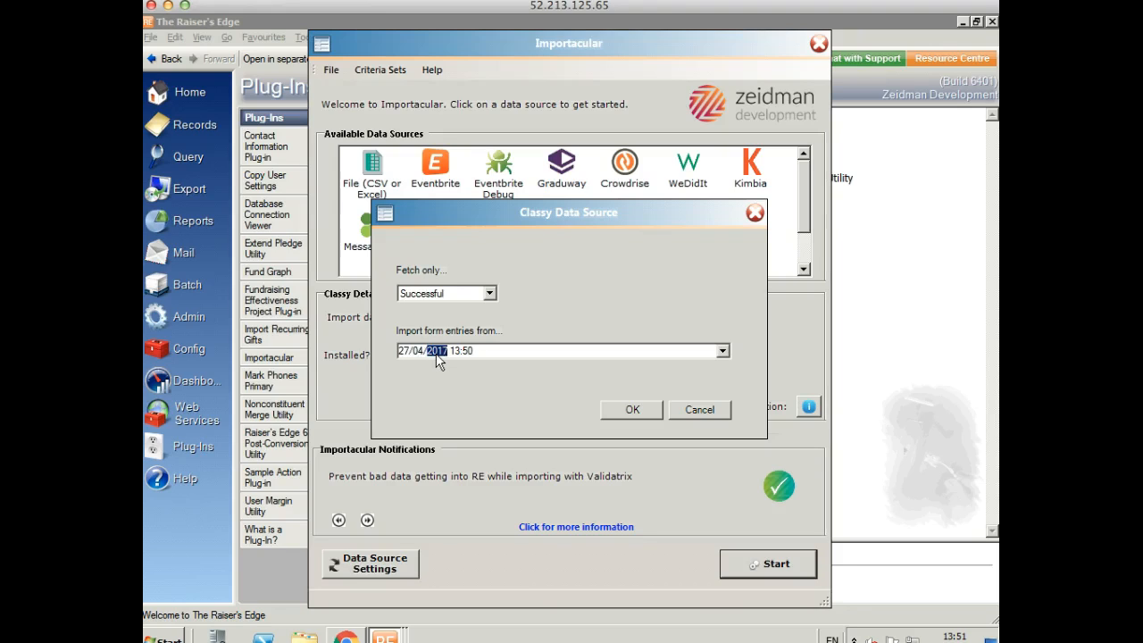
text(2016)
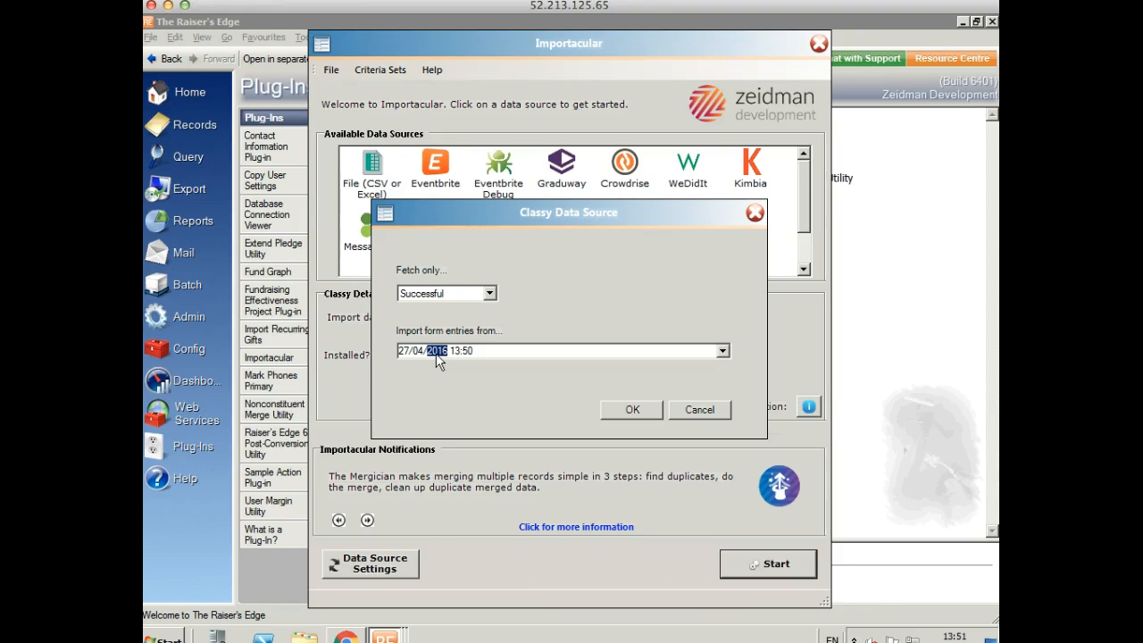
click(642, 416)
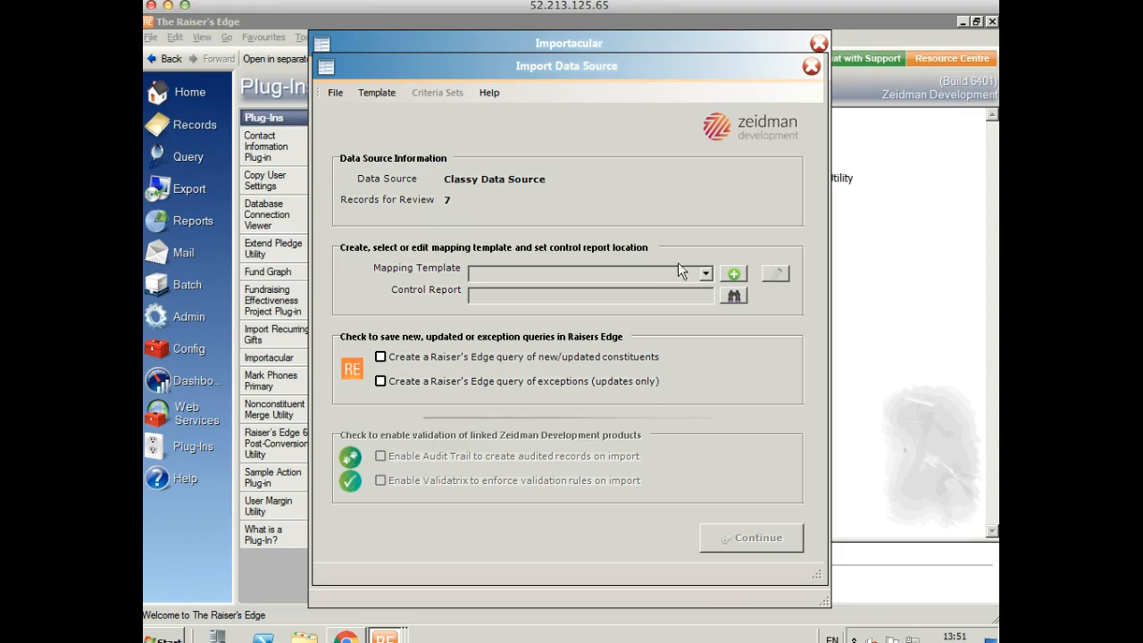
Step: Select the Clasy Demo mapping template and open it for editing
click(706, 275)
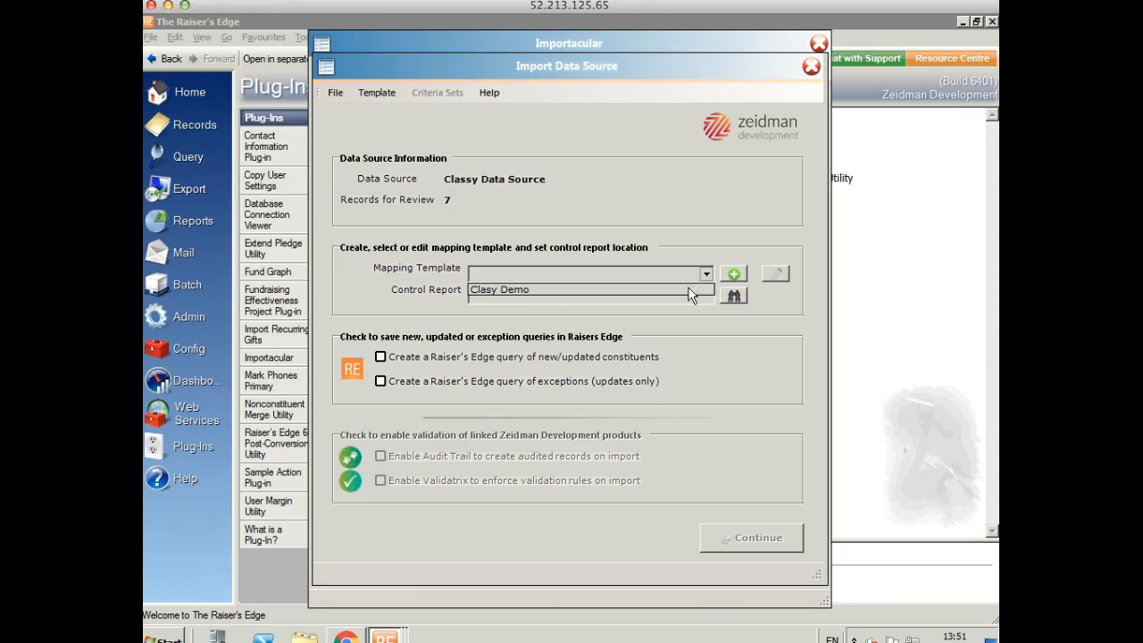
click(688, 293)
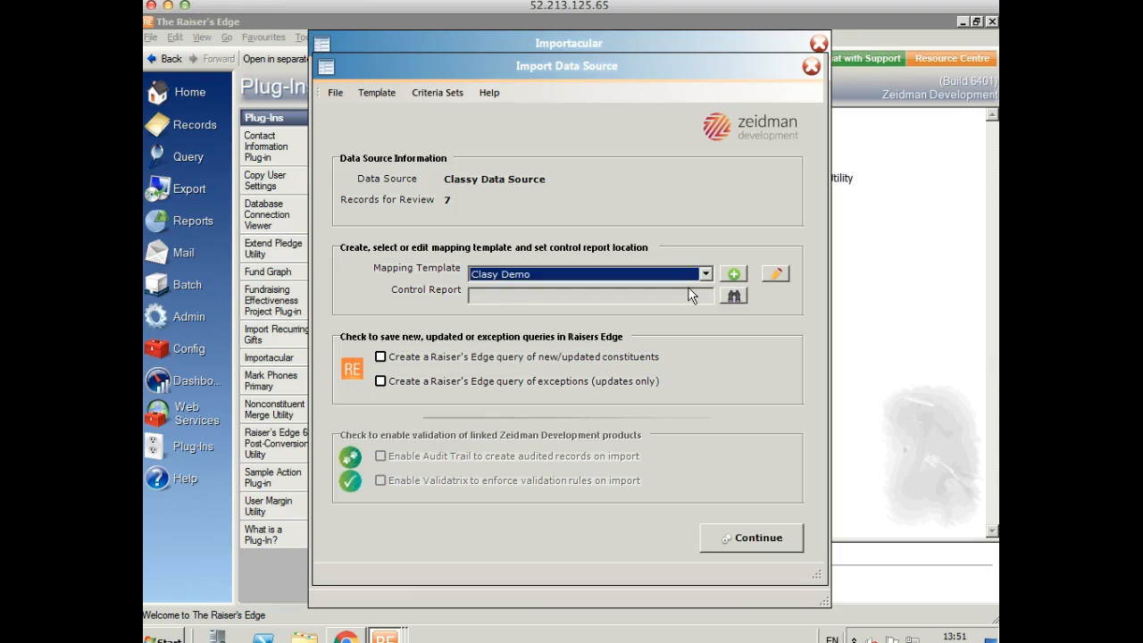
click(774, 275)
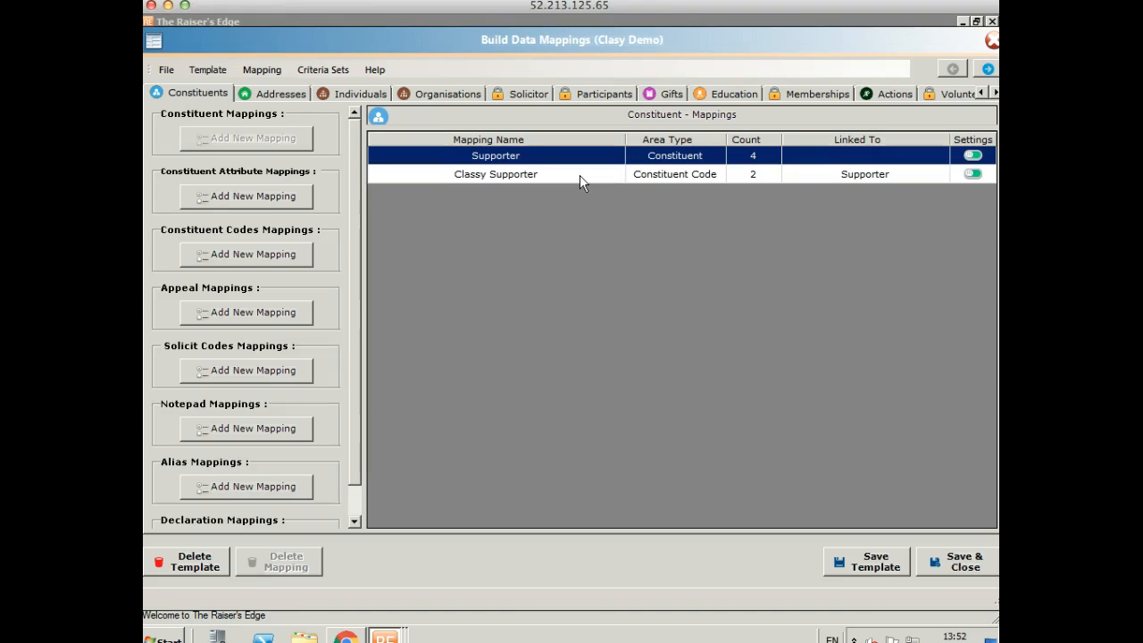
Step: Review the Supporter Home Address mapping, including the available Address3 source fields and the Country field settings, and save the mapping
click(284, 92)
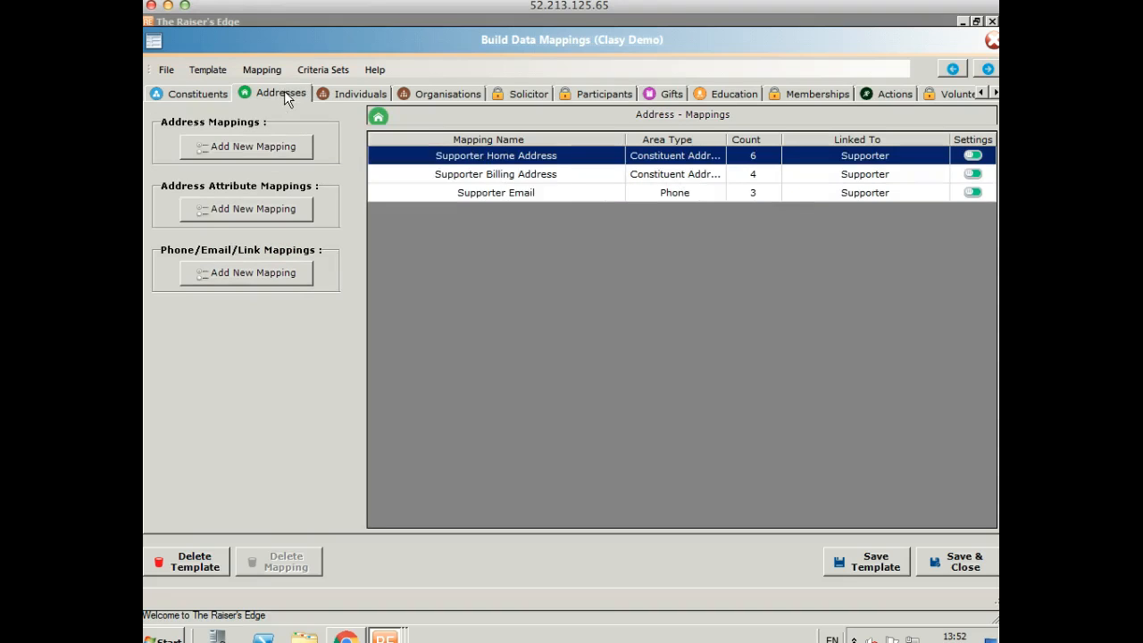
double_click(584, 163)
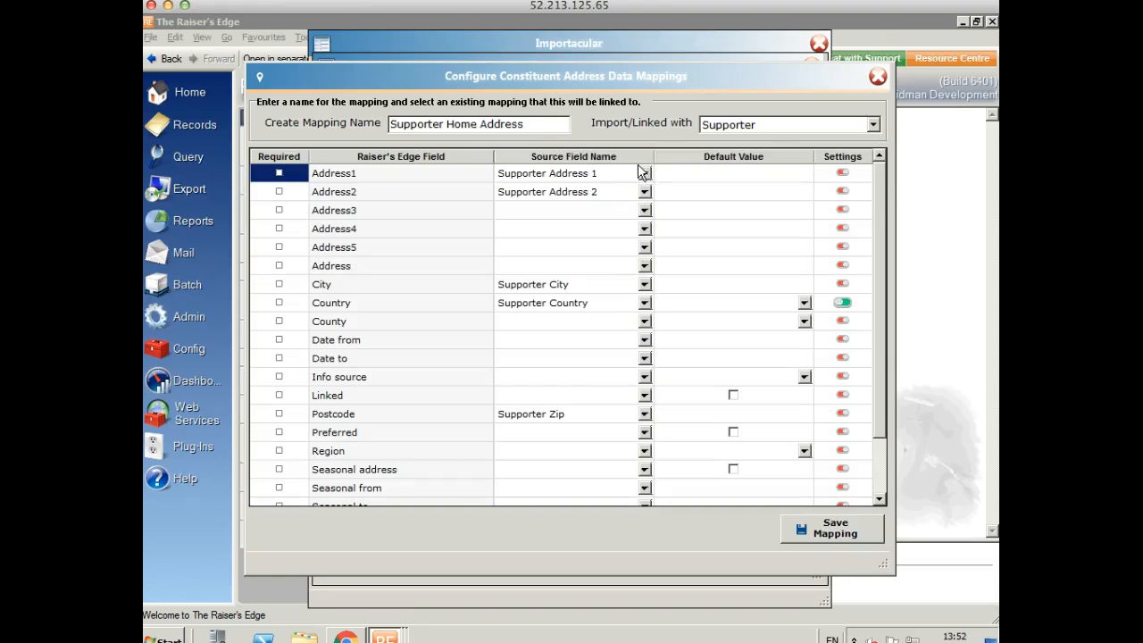
click(645, 210)
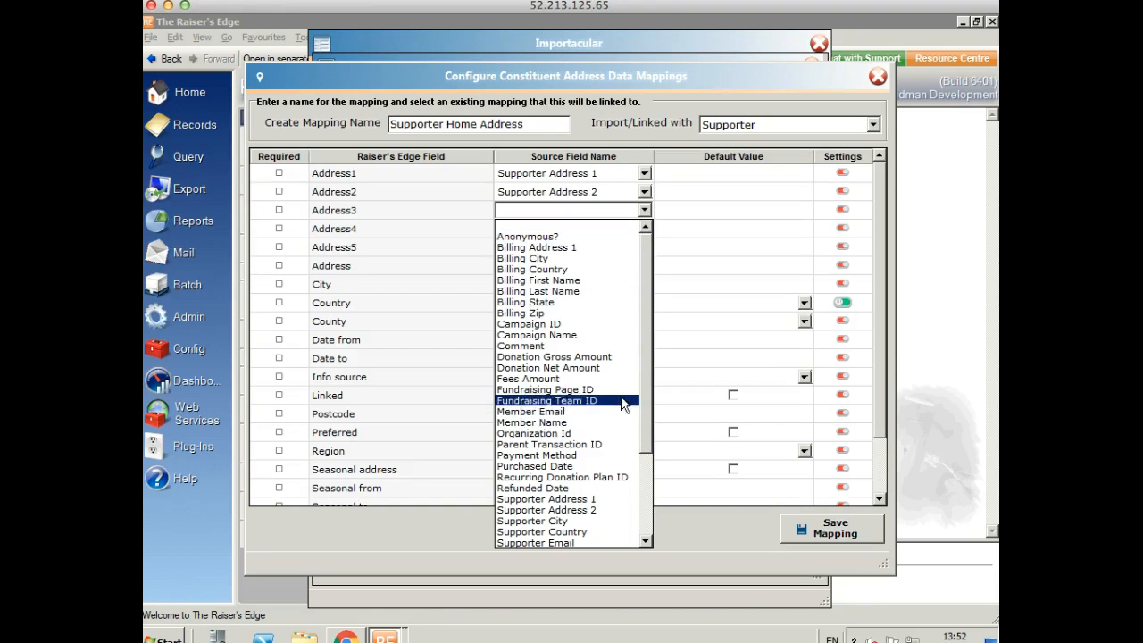
click(646, 210)
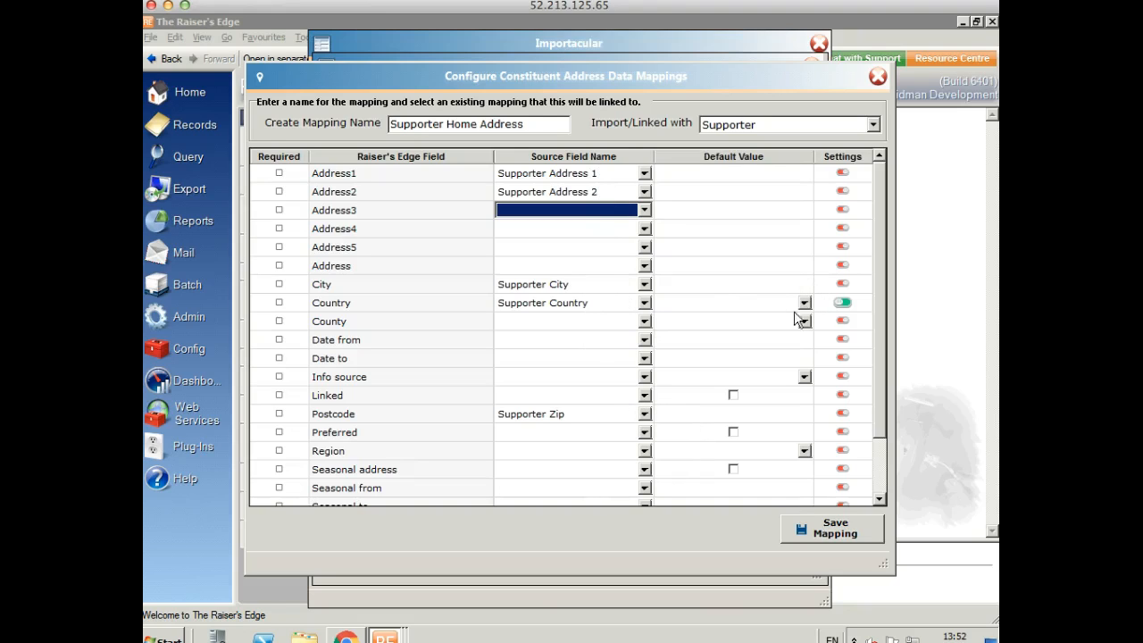
click(844, 303)
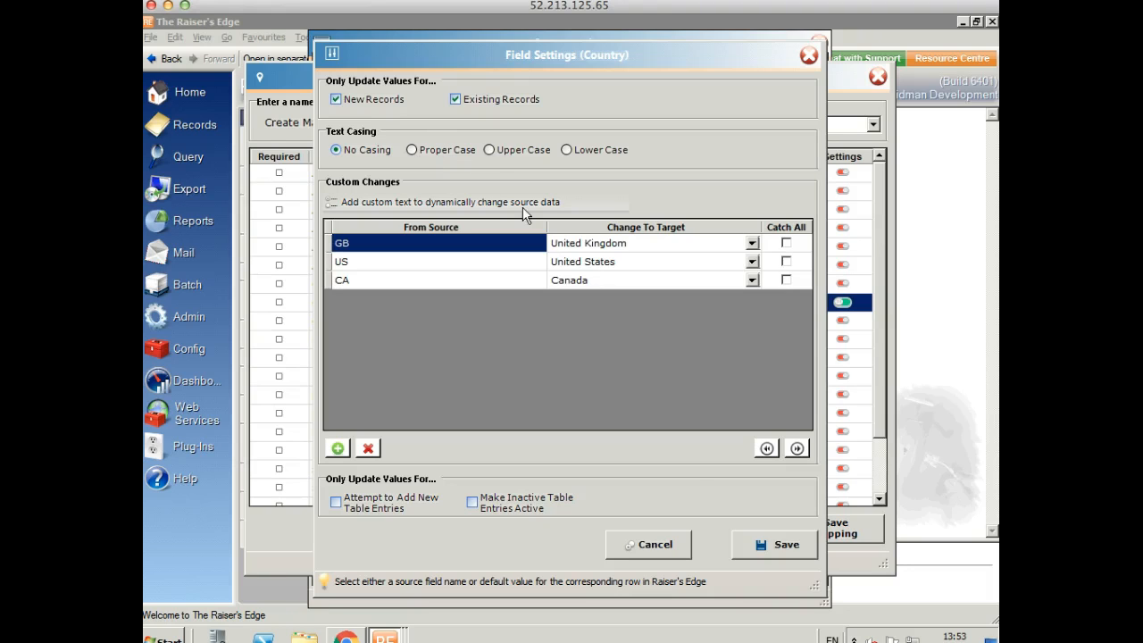
click(752, 547)
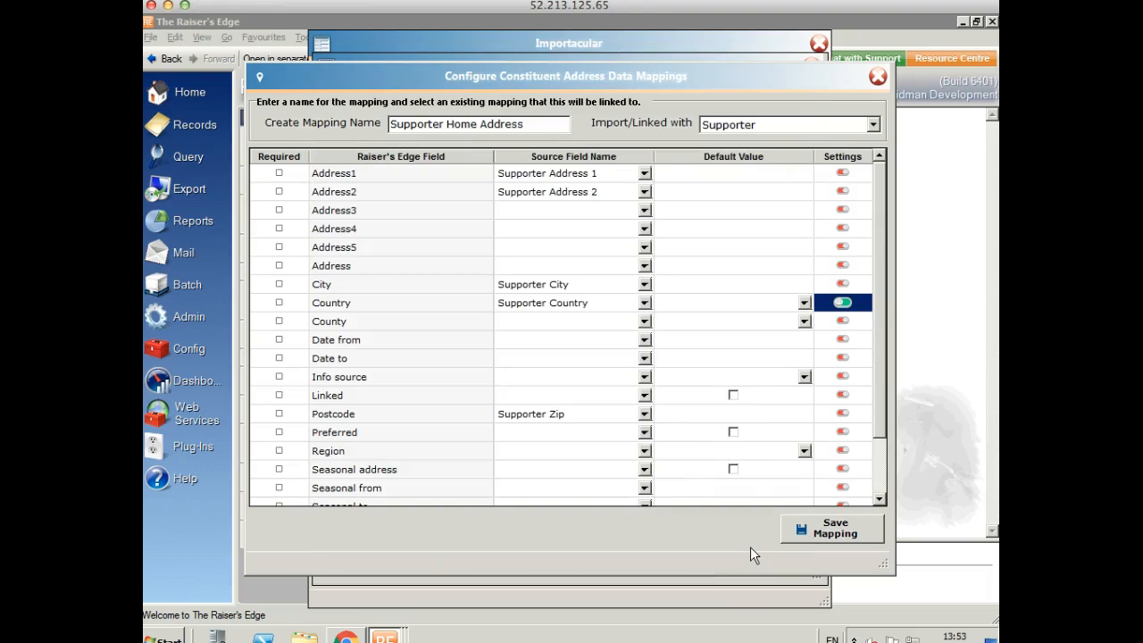
click(826, 527)
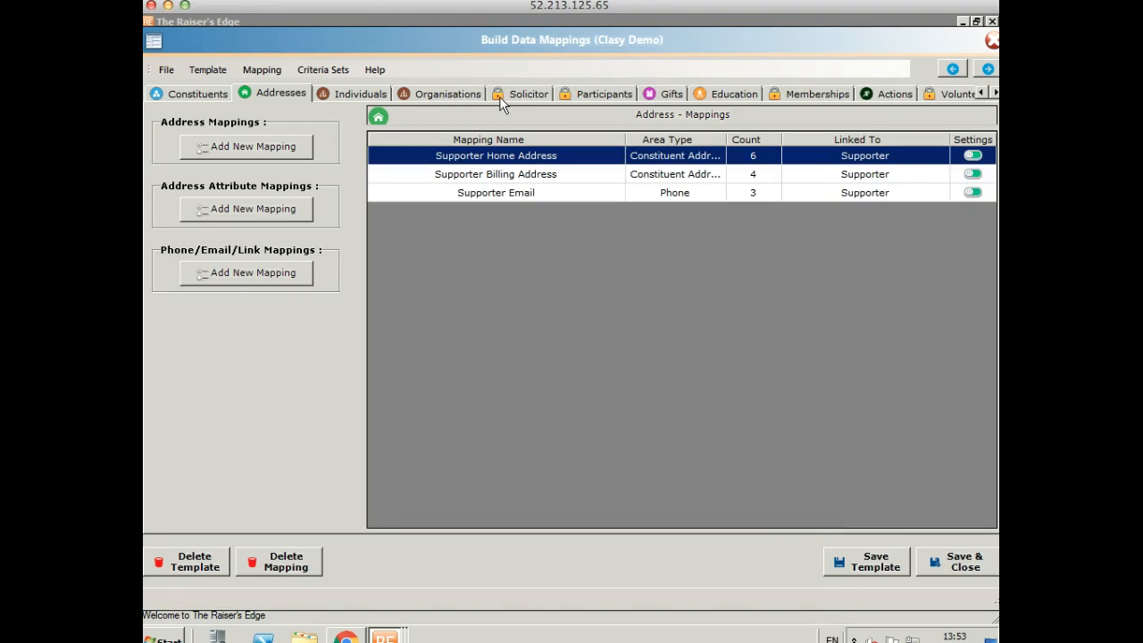
Step: Review the field mappings and default values of the Gift mapping, then save the mapping and close the template with its settings saved
click(668, 94)
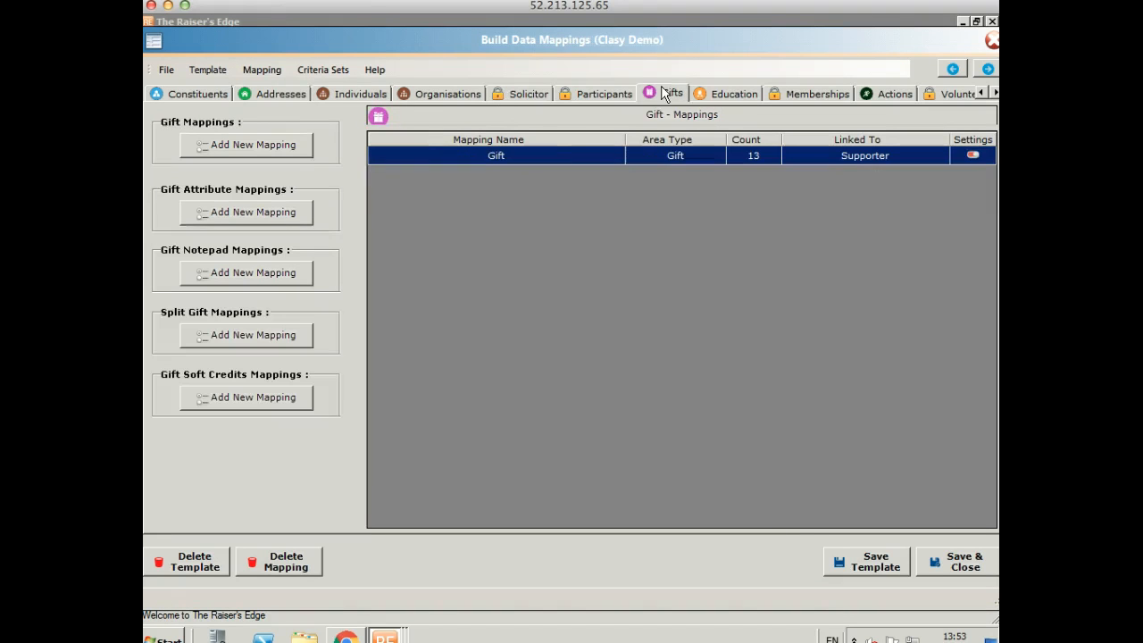
double_click(566, 158)
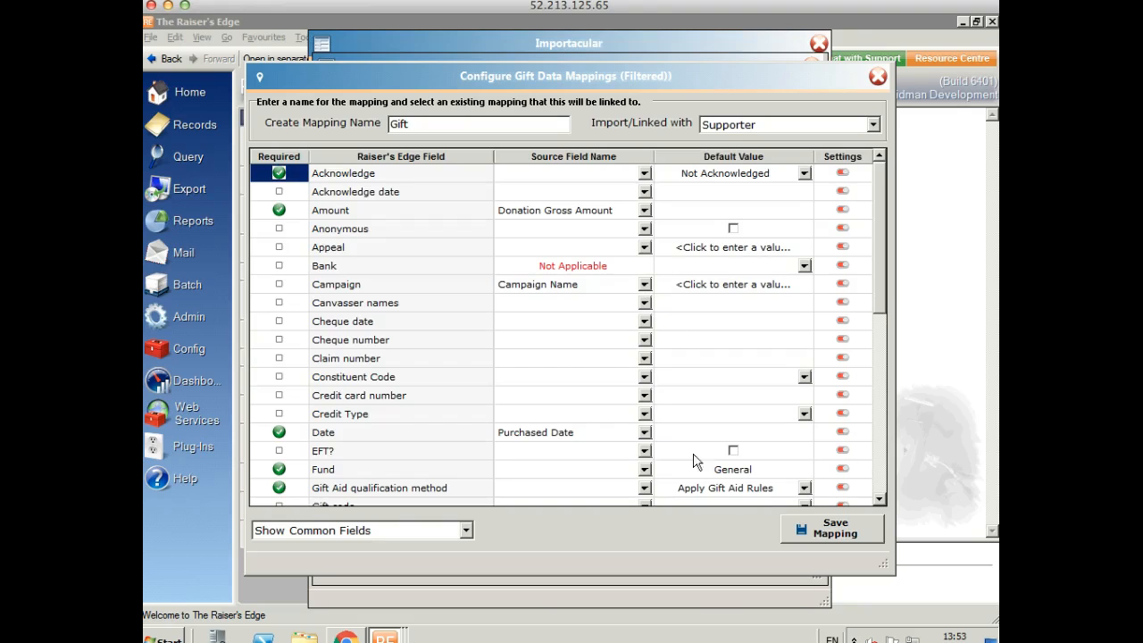
click(880, 501)
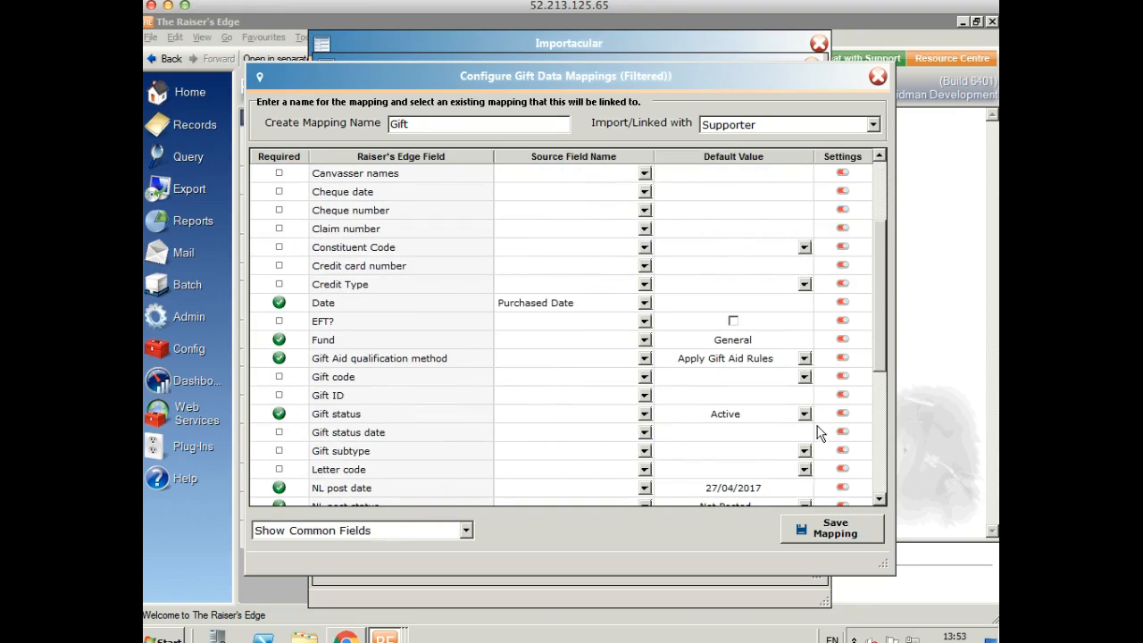
click(880, 501)
click(880, 500)
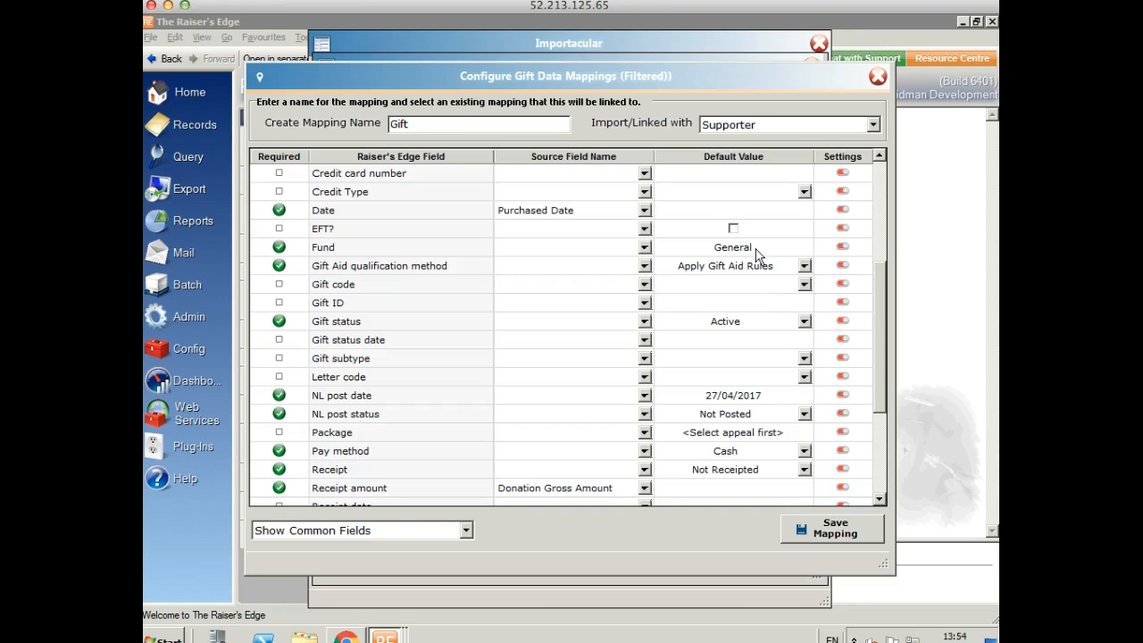
click(835, 533)
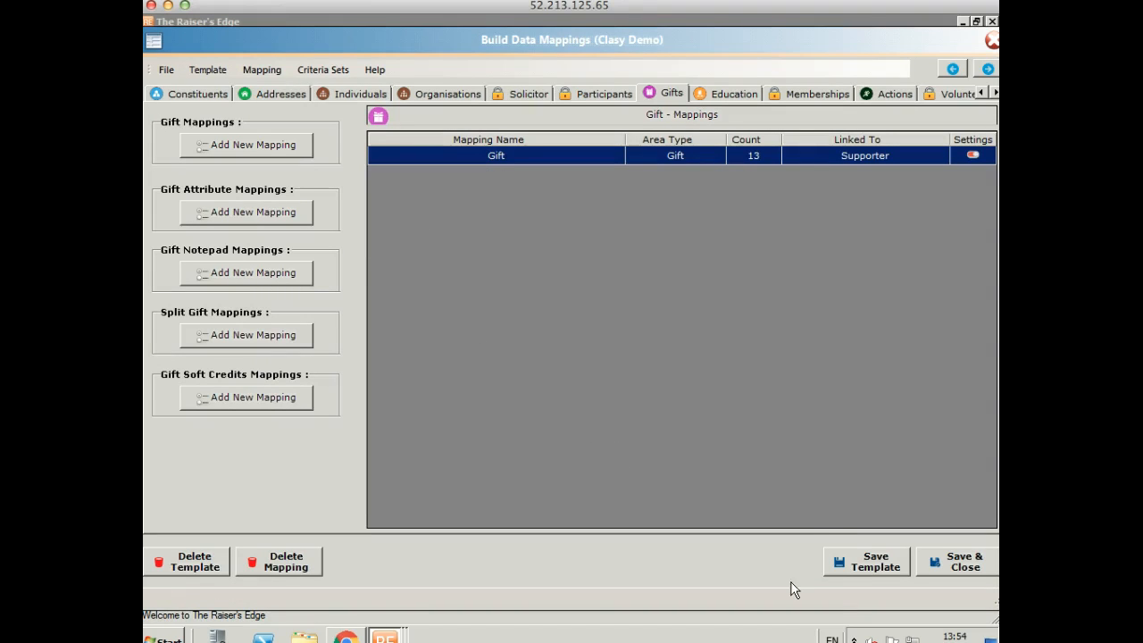
click(952, 561)
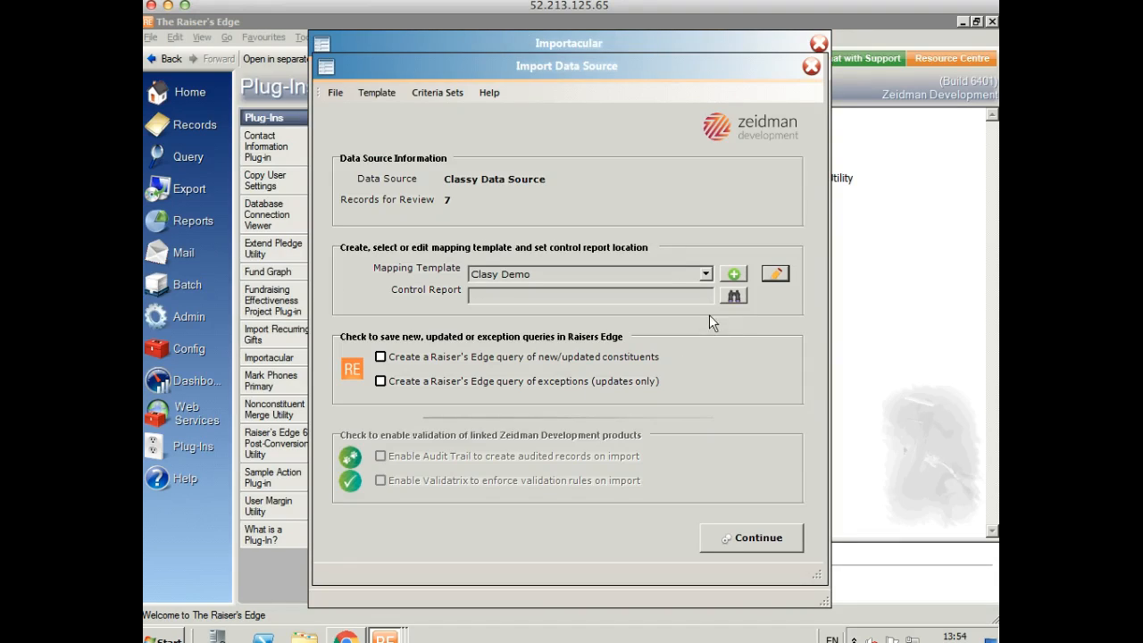
Step: Set the control report to Classy Control Report.xlsx and continue to data review with a query of new/updated constituents enabled
click(732, 301)
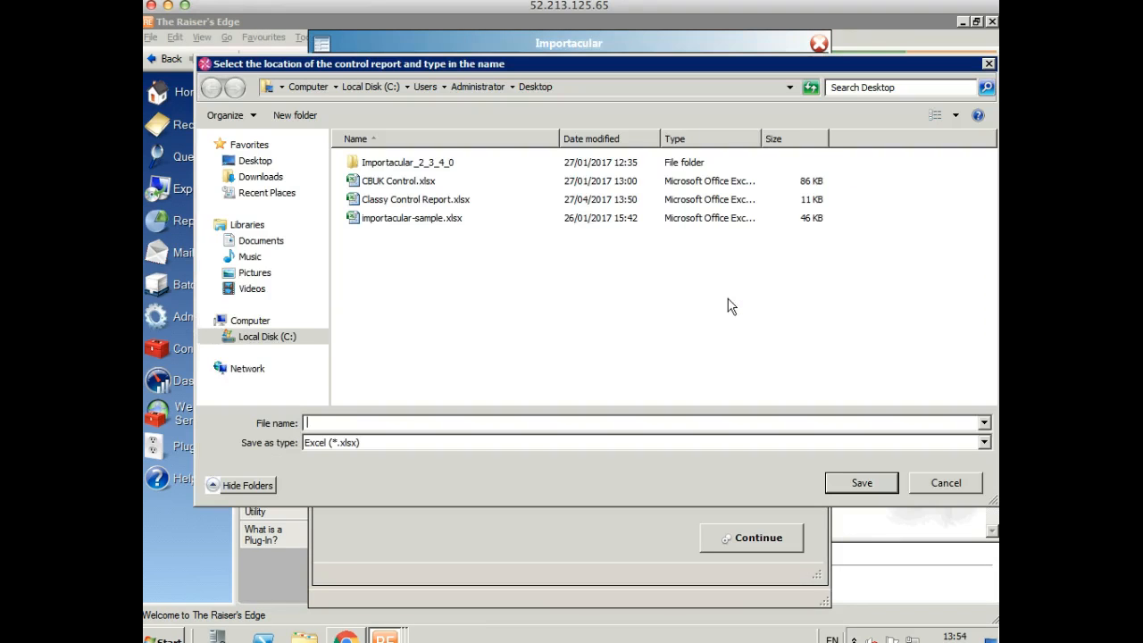
double_click(446, 200)
click(607, 329)
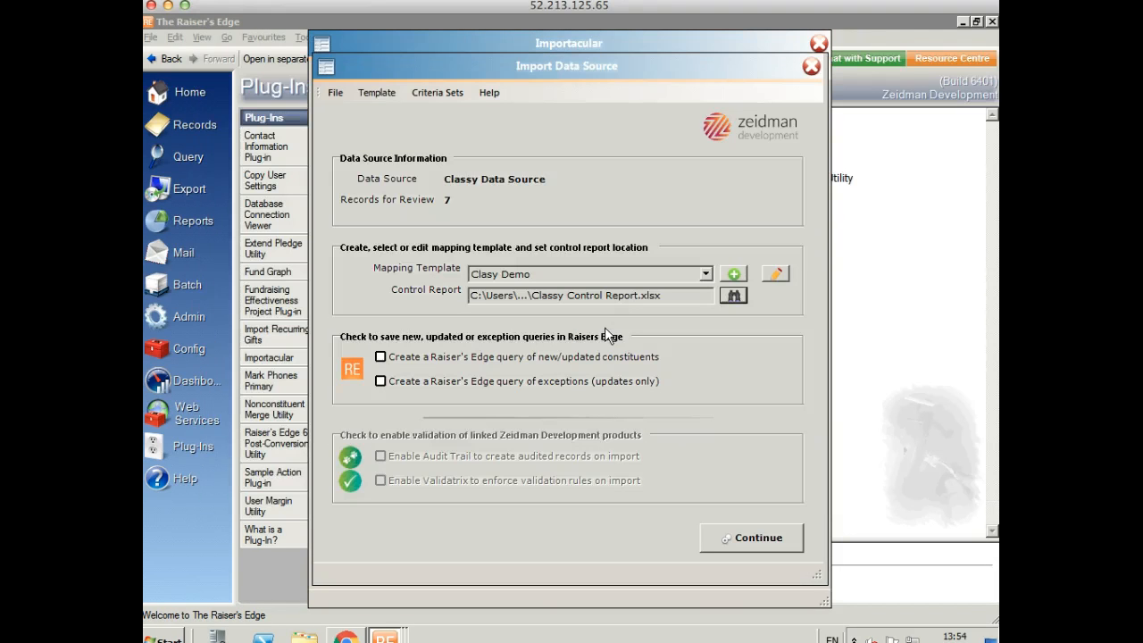
click(381, 357)
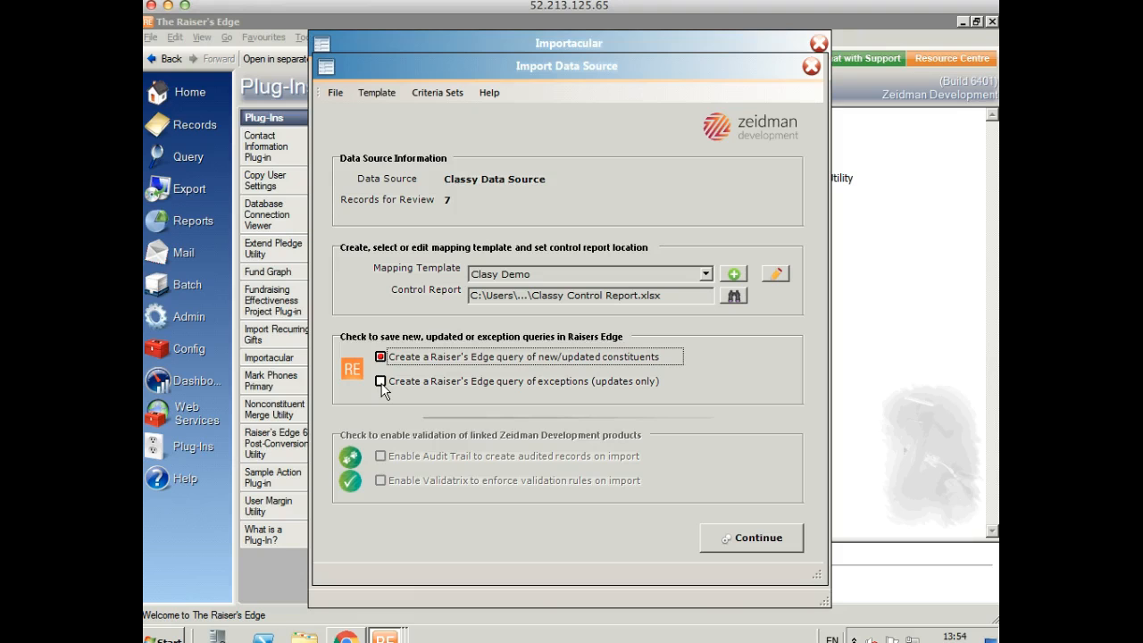
click(728, 541)
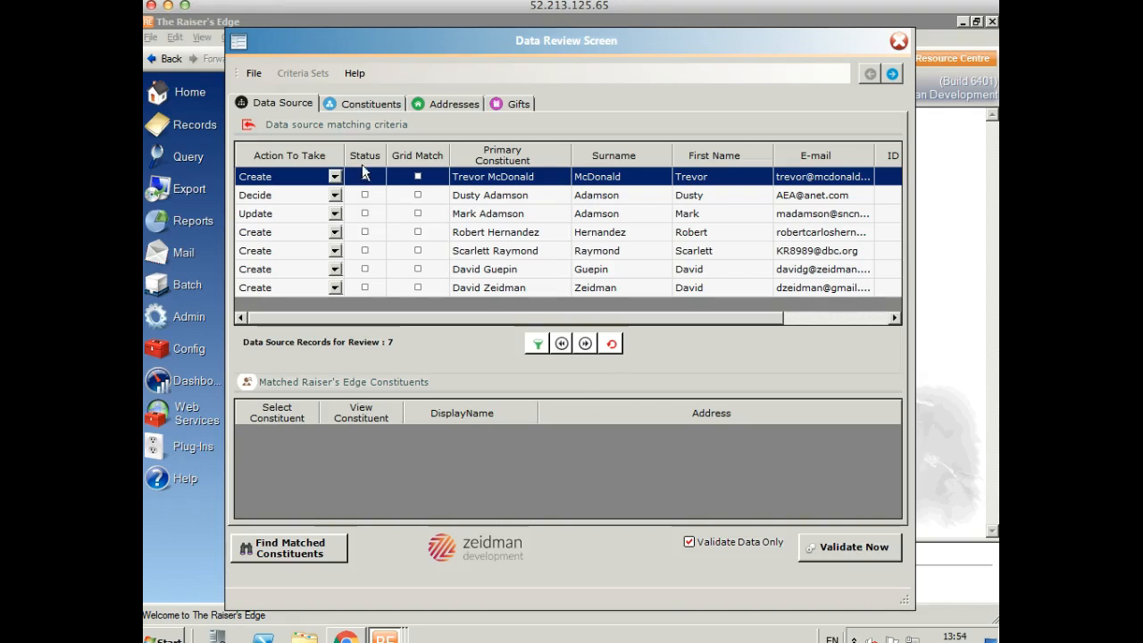
Step: Change the action of the second data source record, marked Decide, to Create
click(310, 195)
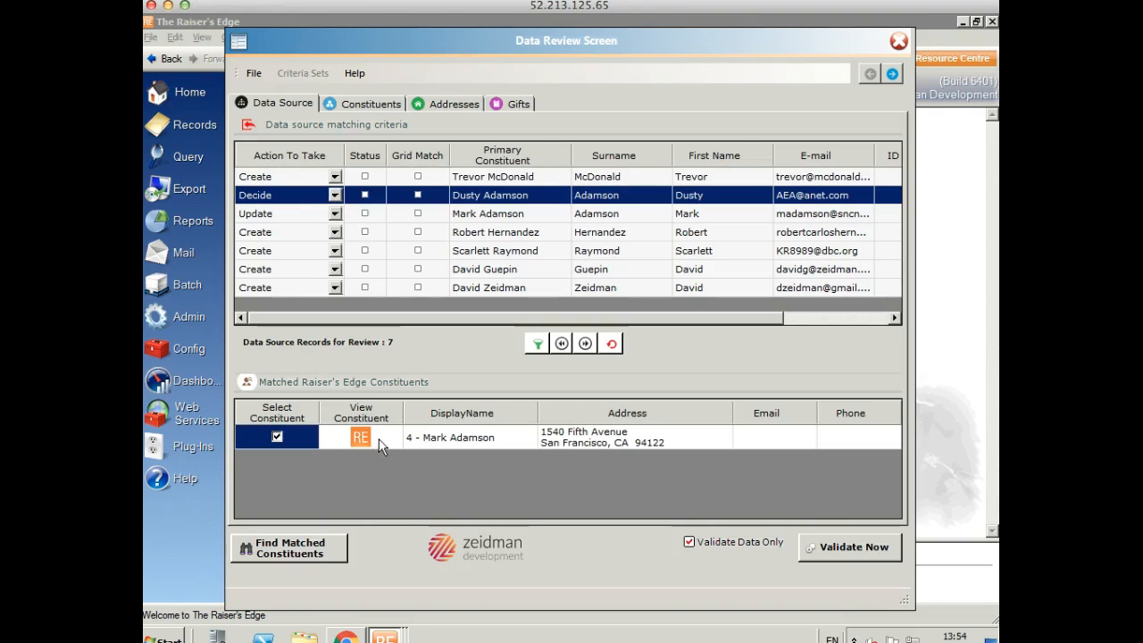
click(334, 196)
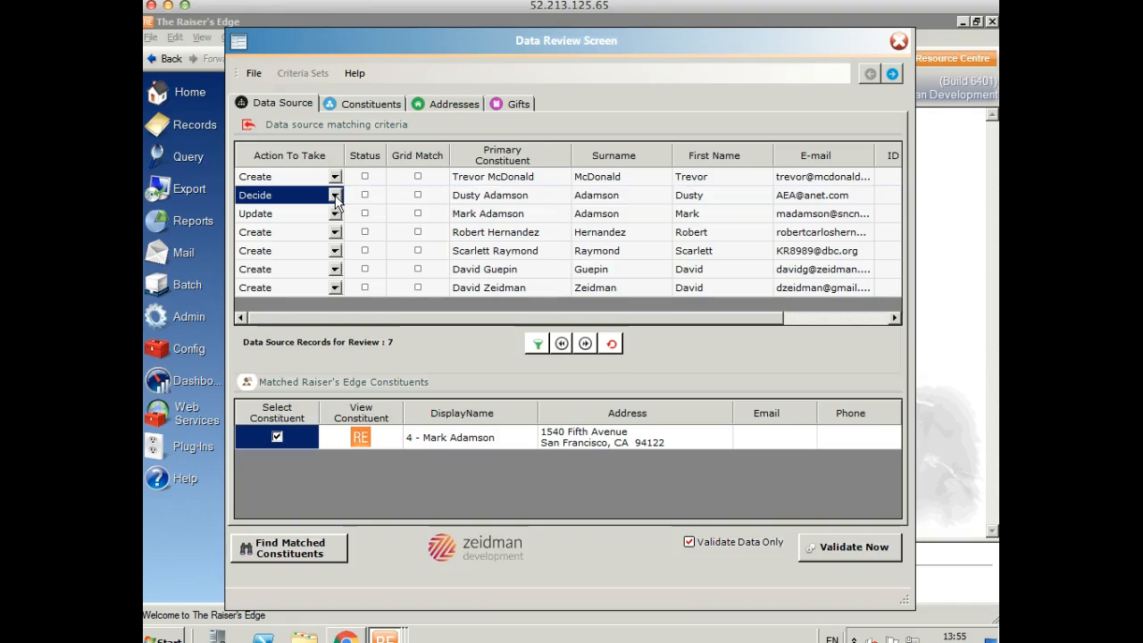
click(335, 196)
click(335, 196)
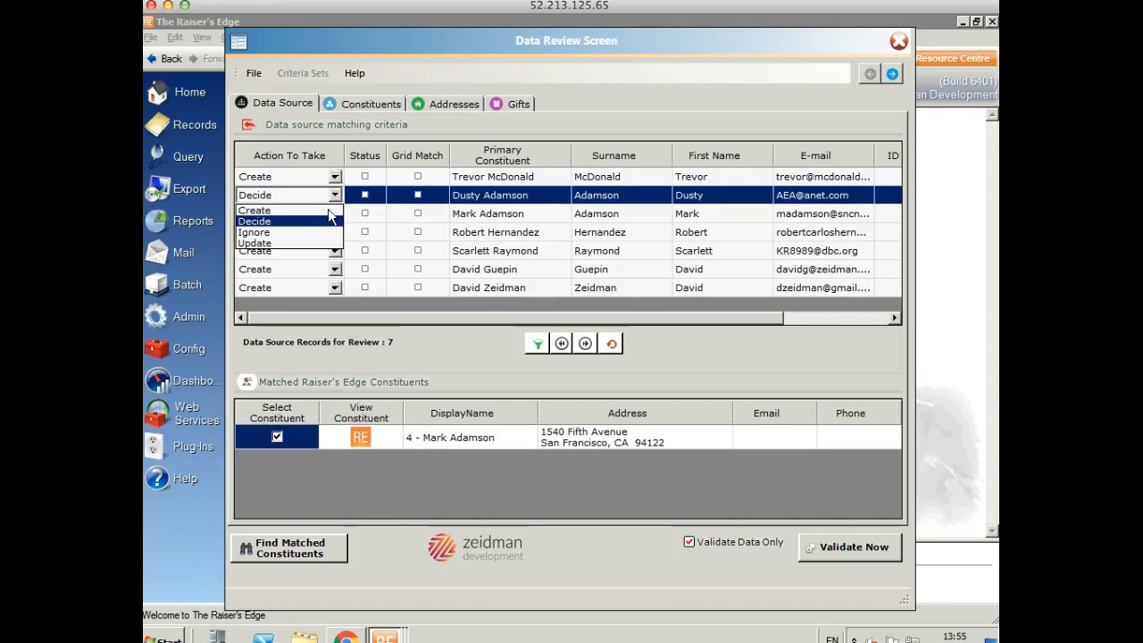
click(329, 211)
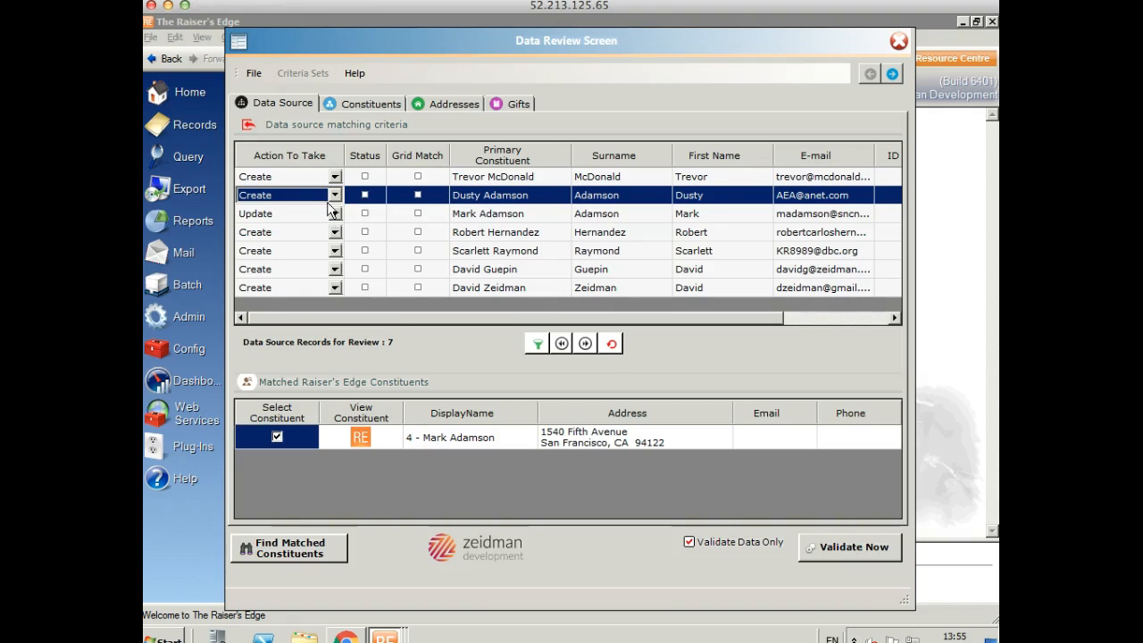
Step: Check the matched Raiser's Edge constituents for the record marked Update and for the record below it
click(385, 211)
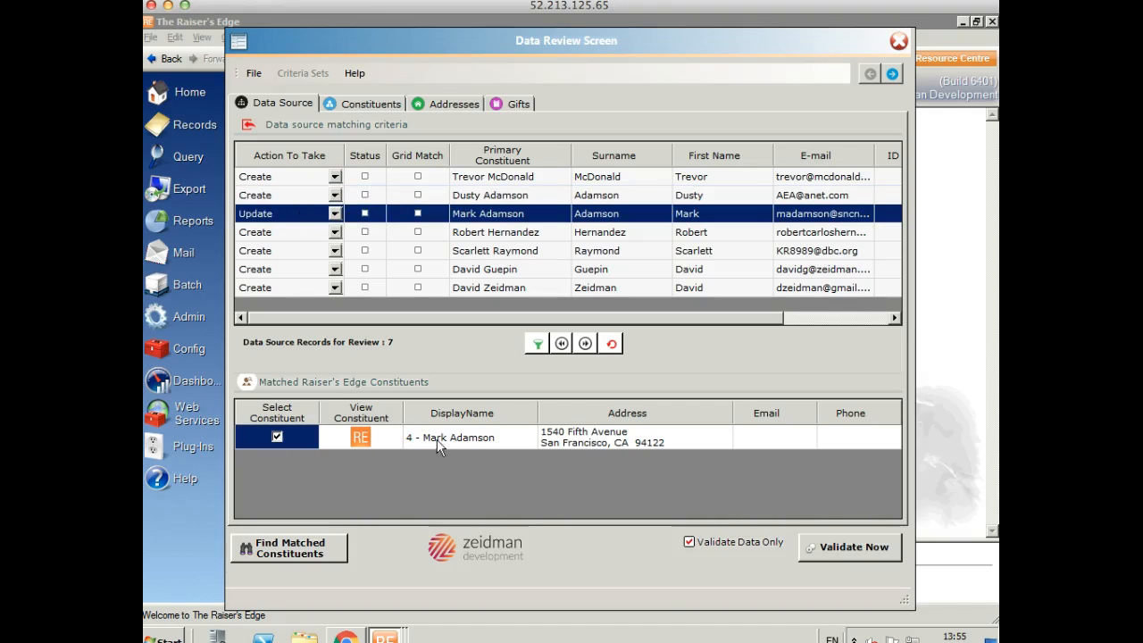
click(499, 442)
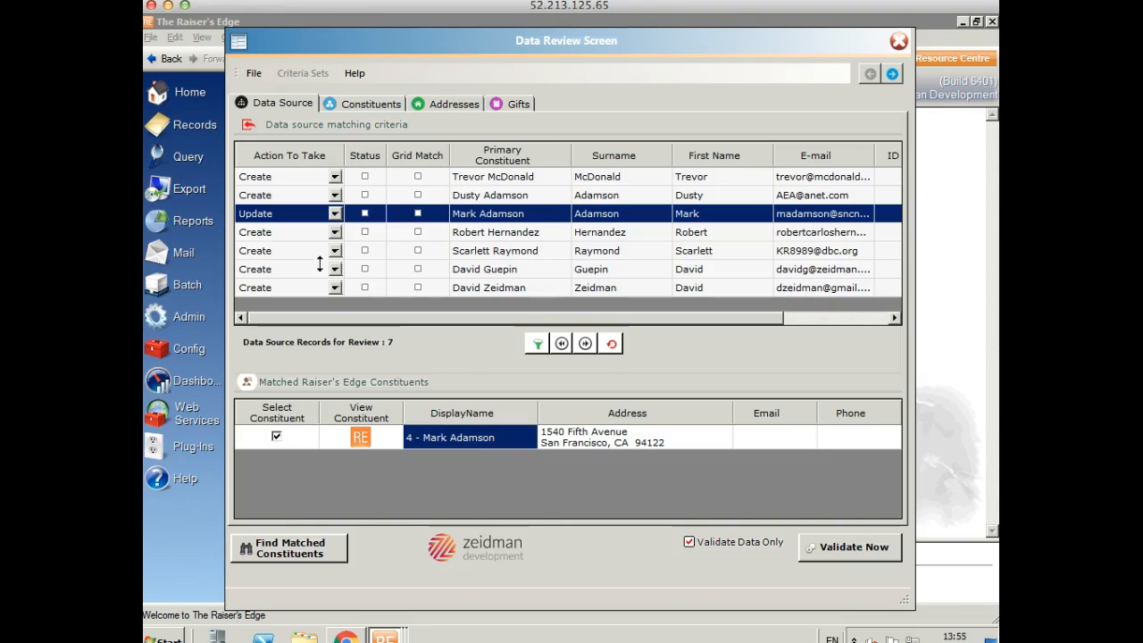
click(309, 235)
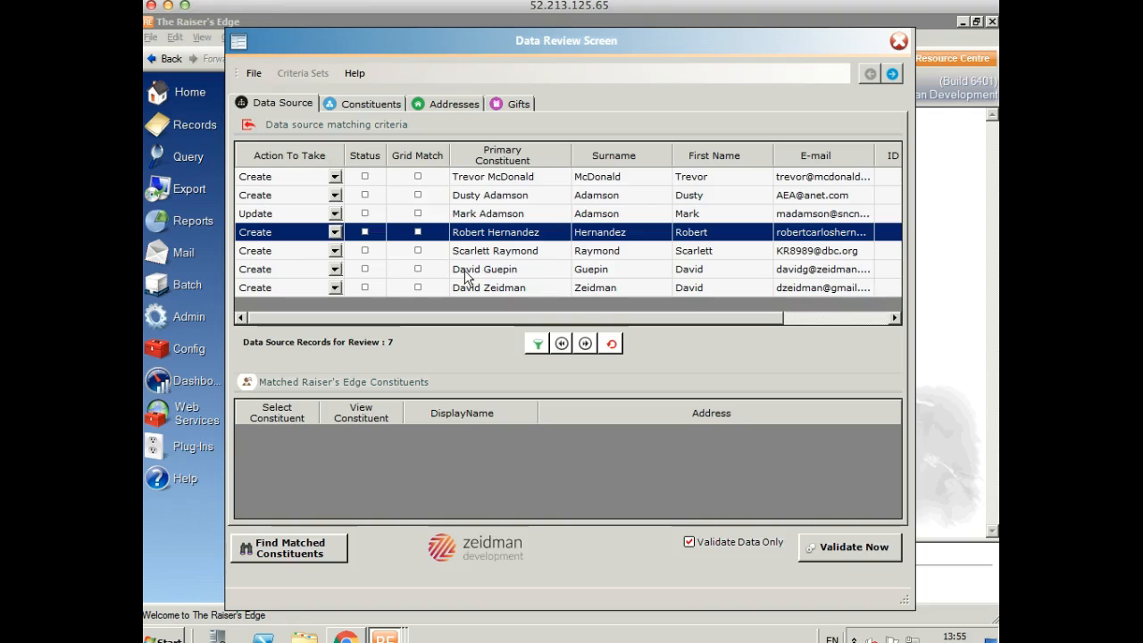
Step: Search Raiser's Edge for existing constituents with the fourth record's surname, then close the search
click(301, 554)
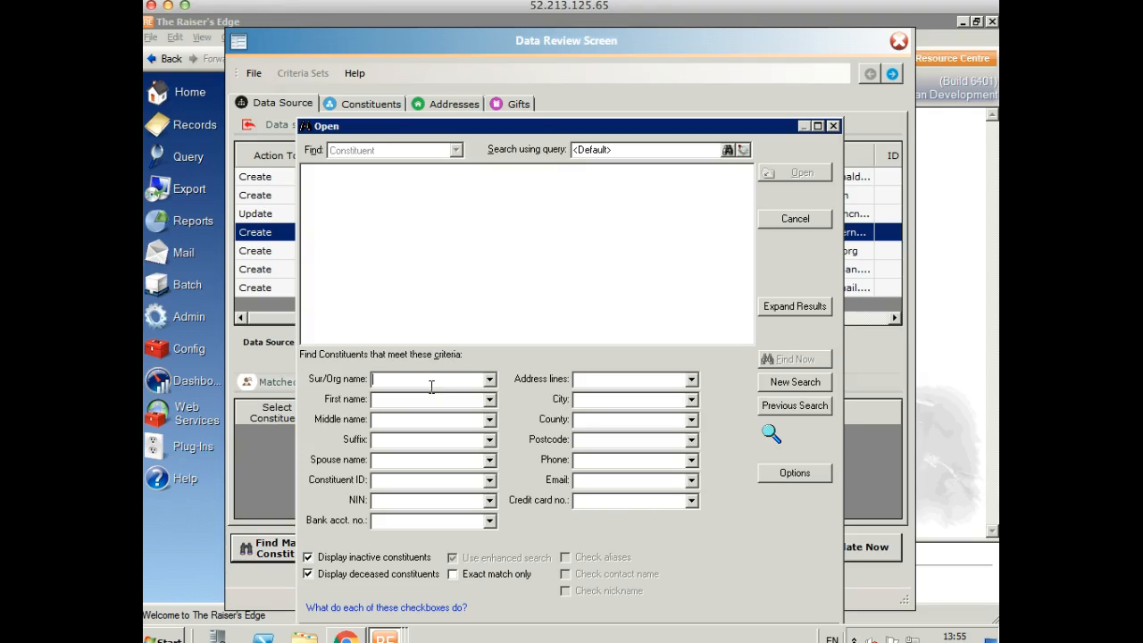
text(hernandez)
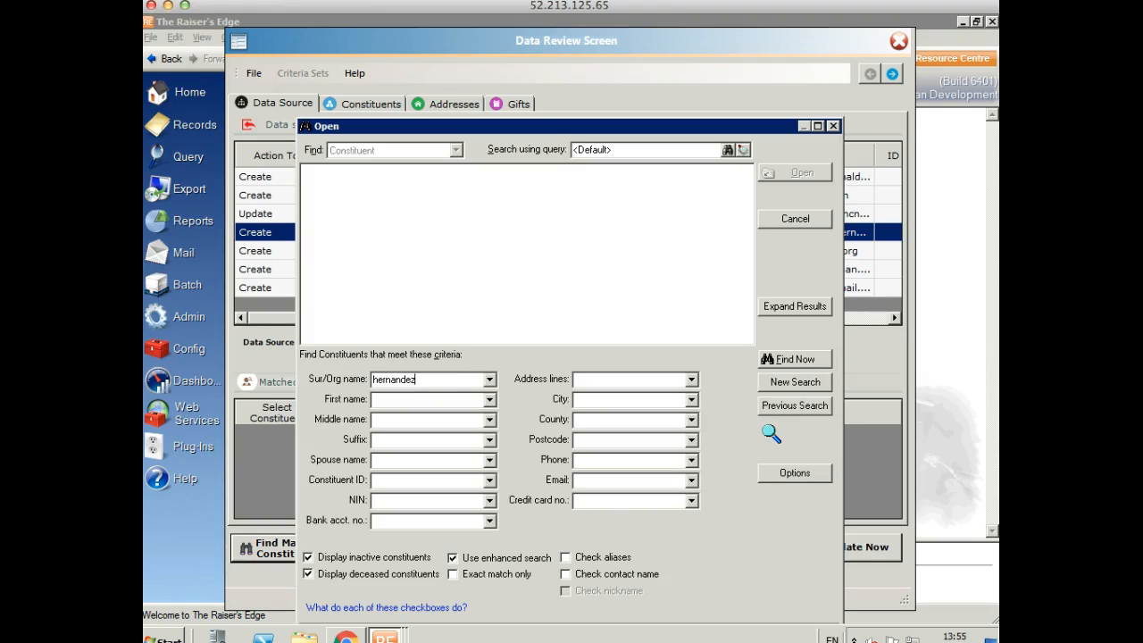
key(Return)
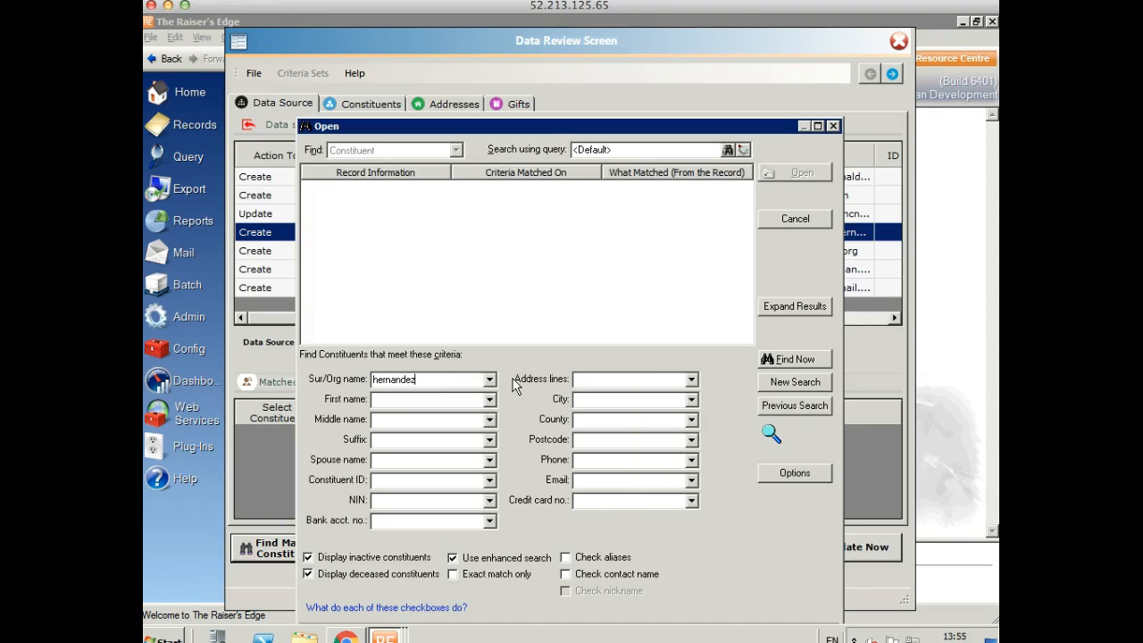
click(780, 361)
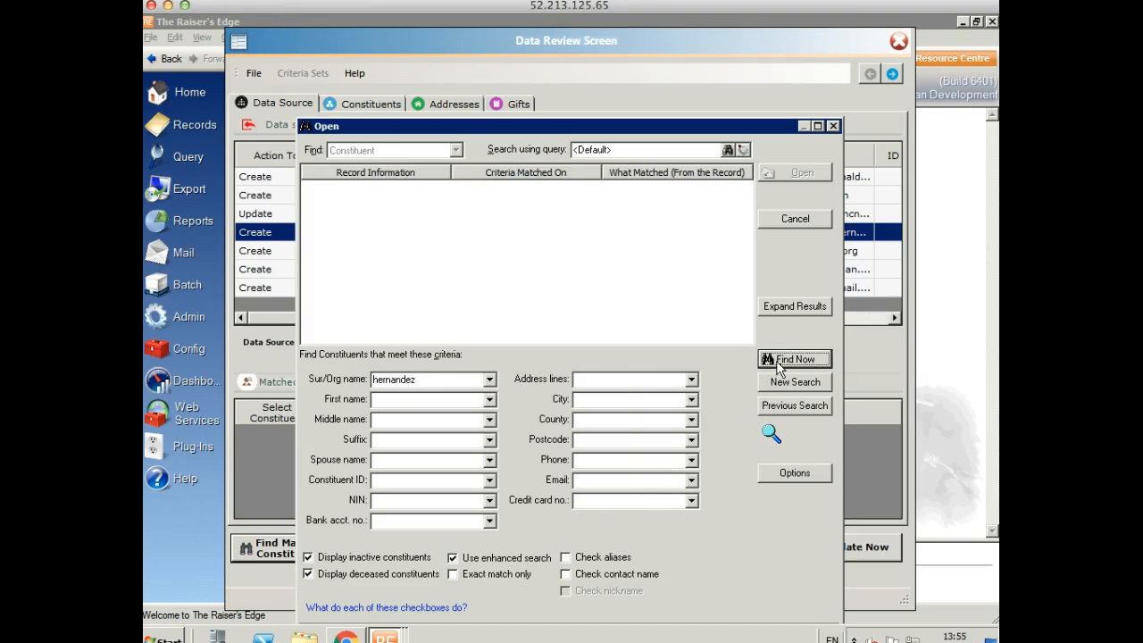
click(830, 127)
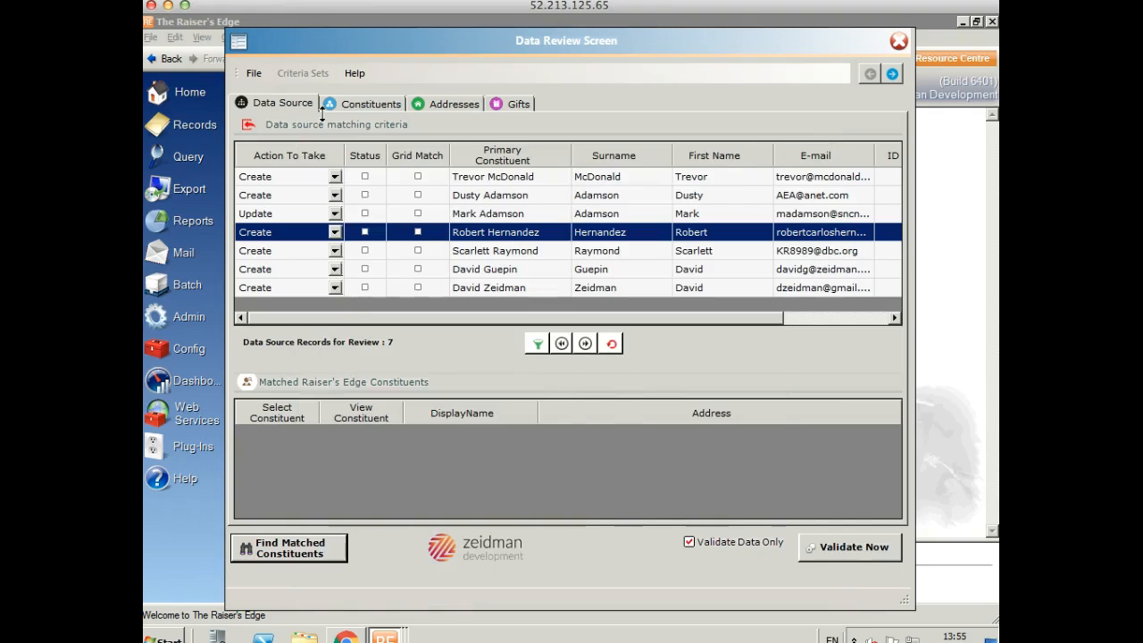
Step: Review the import data of the Supporter and Classy Supporter constituent mappings, then all columns of the Supporter Home Address mapping
click(368, 104)
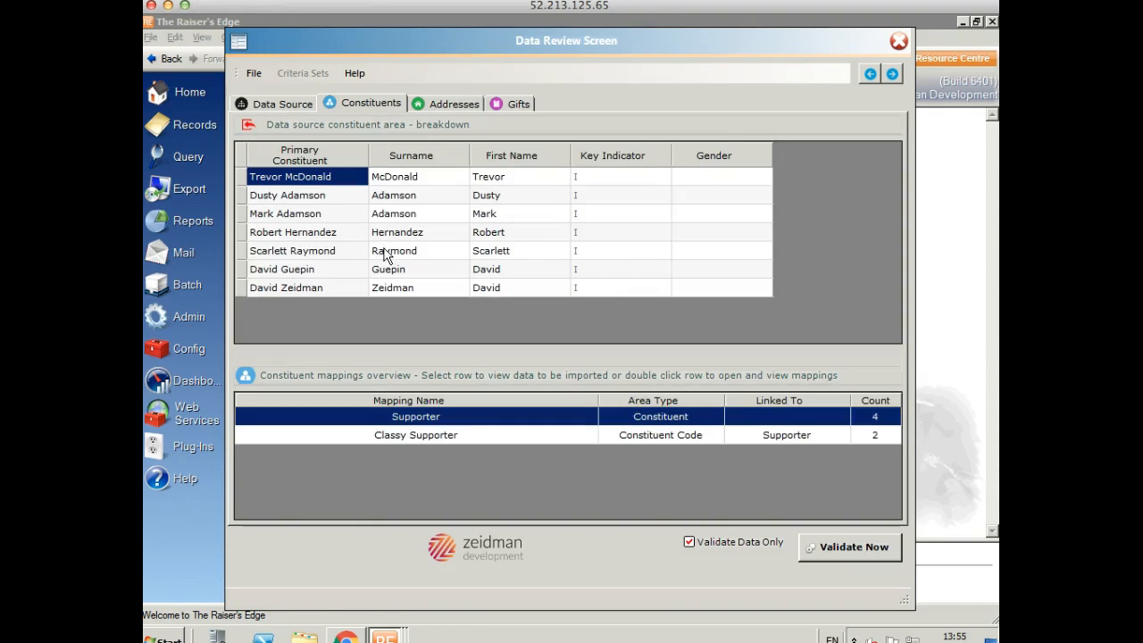
click(519, 435)
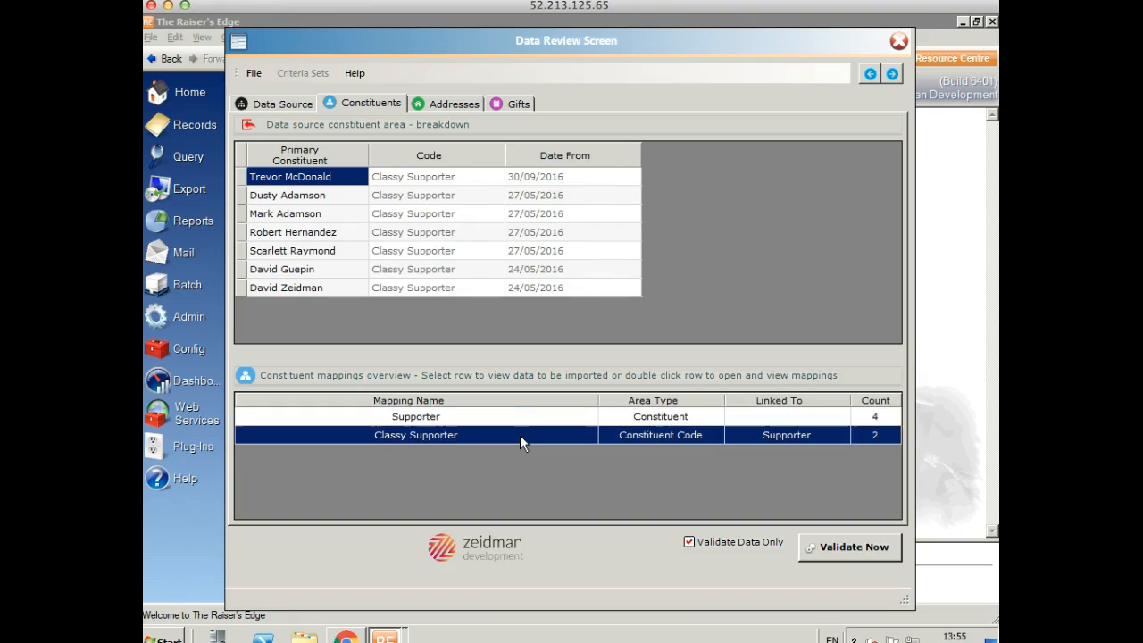
click(441, 109)
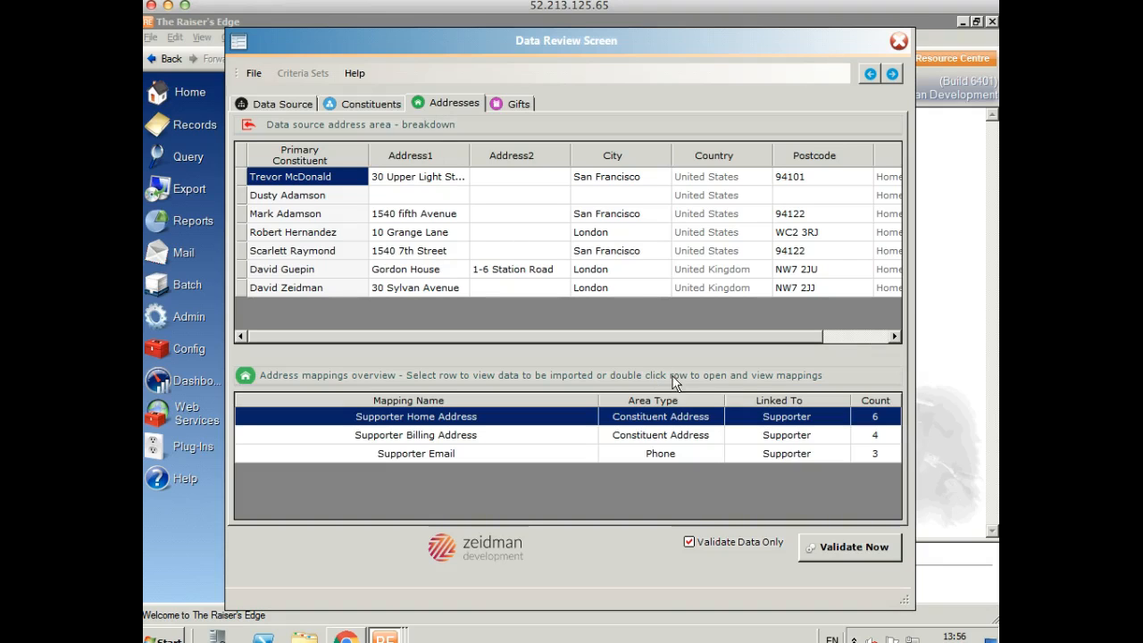
click(895, 336)
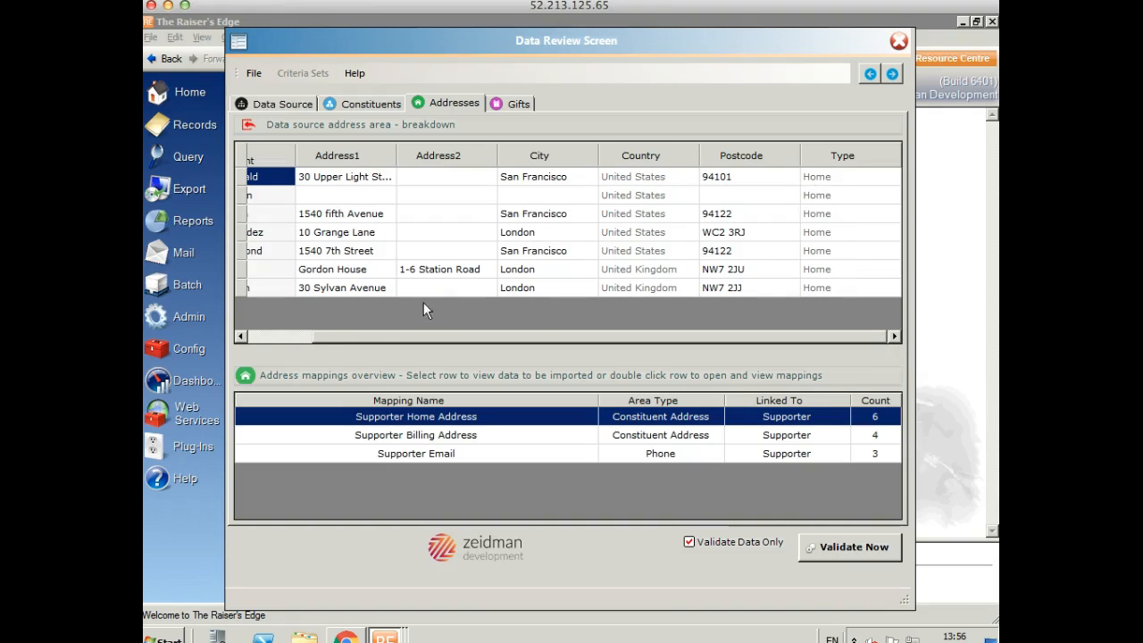
click(294, 339)
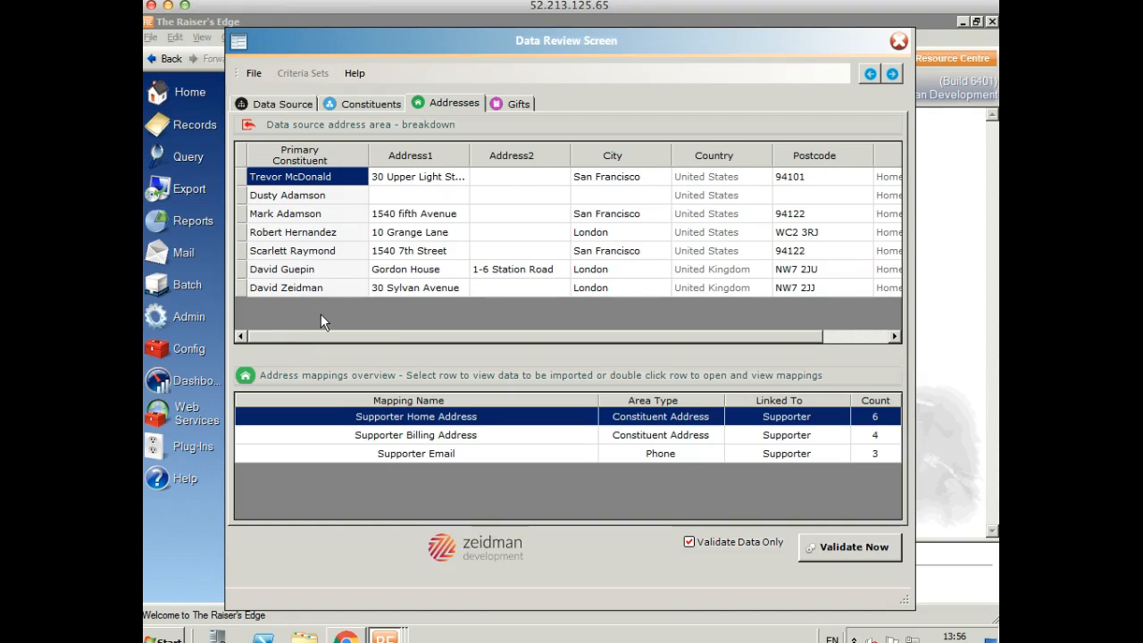
Step: Capitalise the first letter of the street name in the third record's home Address1
click(401, 218)
click(402, 216)
click(401, 214)
key(BackSpace)
text(F)
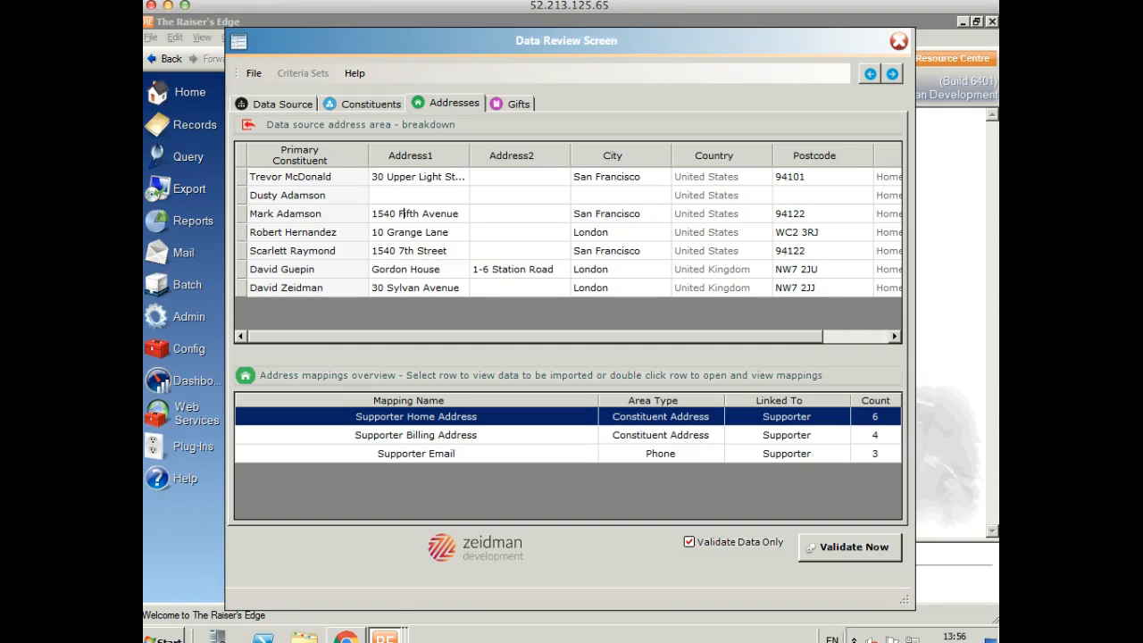
Step: Review the import data of the Supporter Billing Address, Supporter Email and Gift mappings, including all gift columns
click(464, 435)
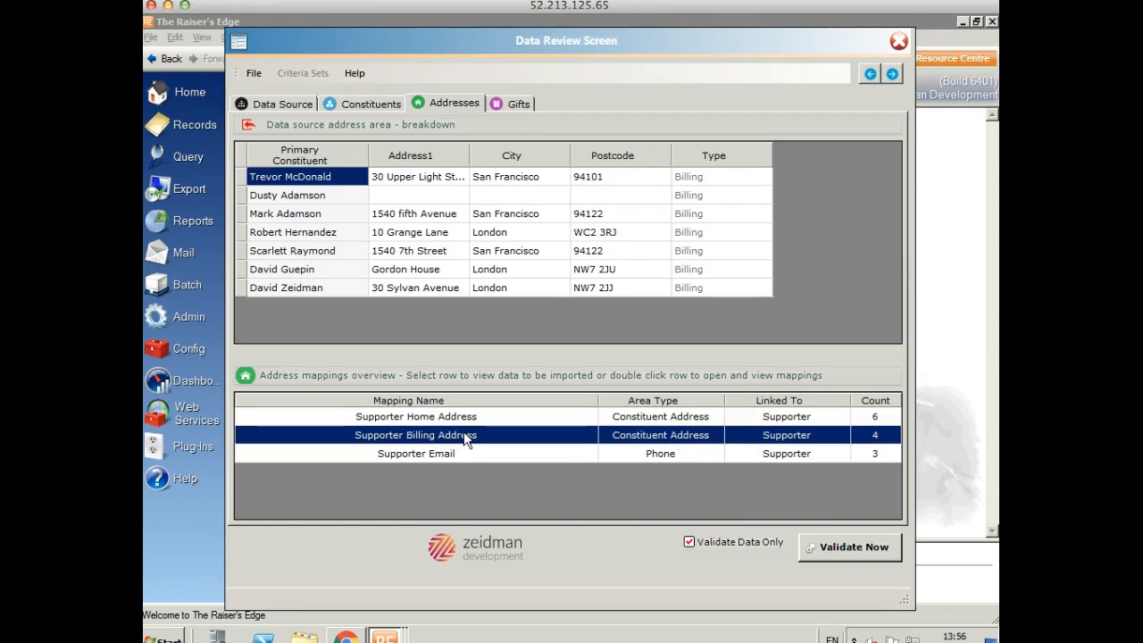
click(455, 453)
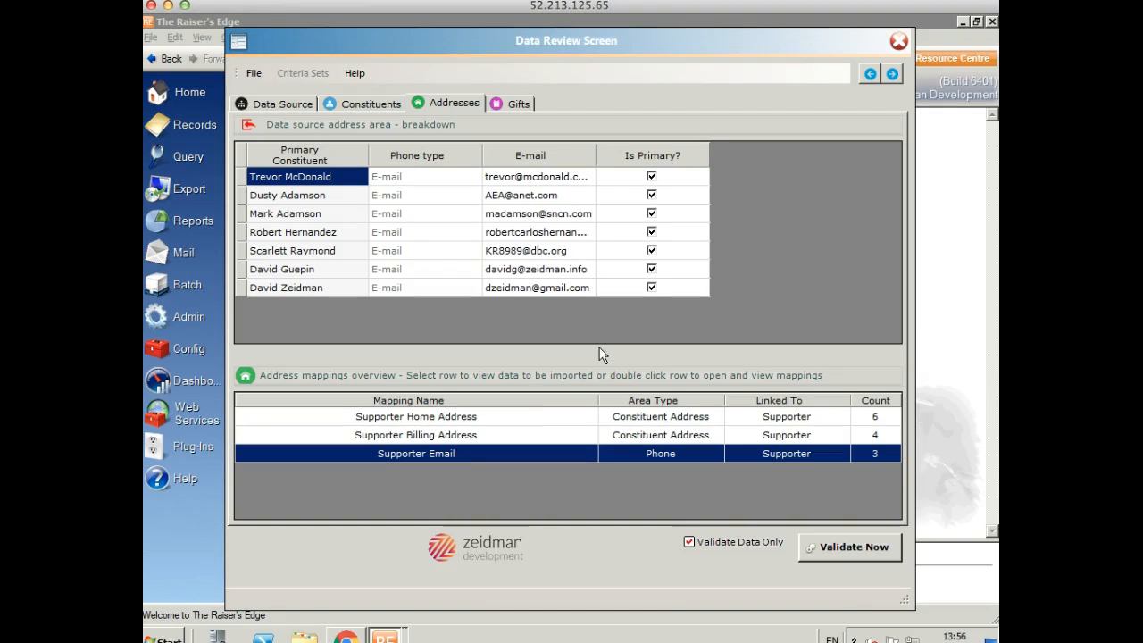
click(516, 103)
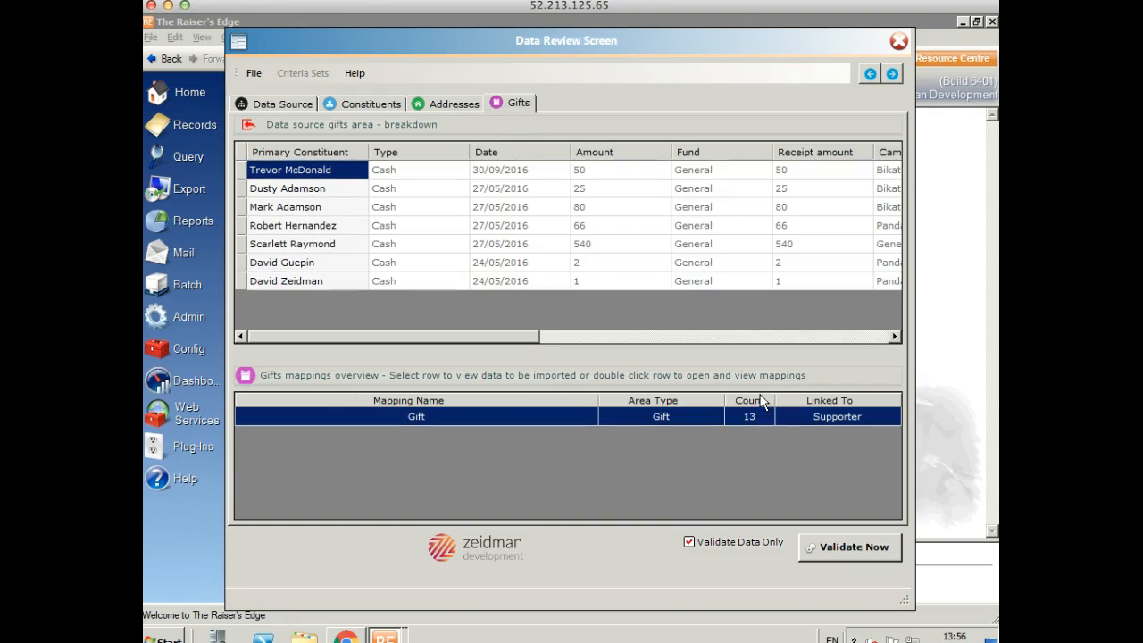
click(896, 336)
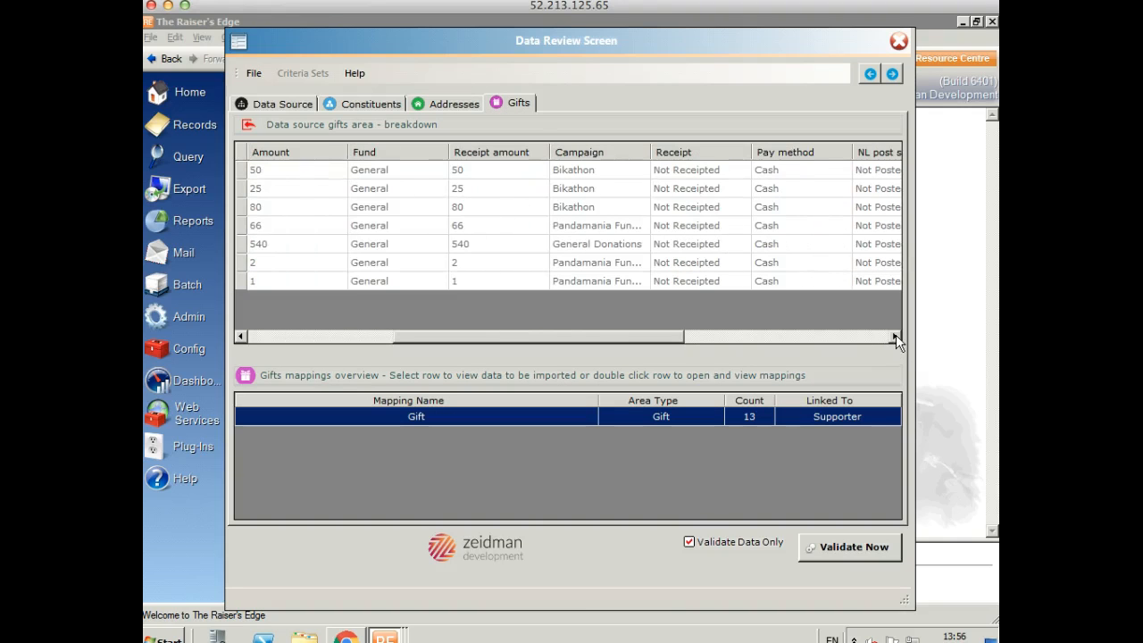
click(896, 336)
click(896, 336)
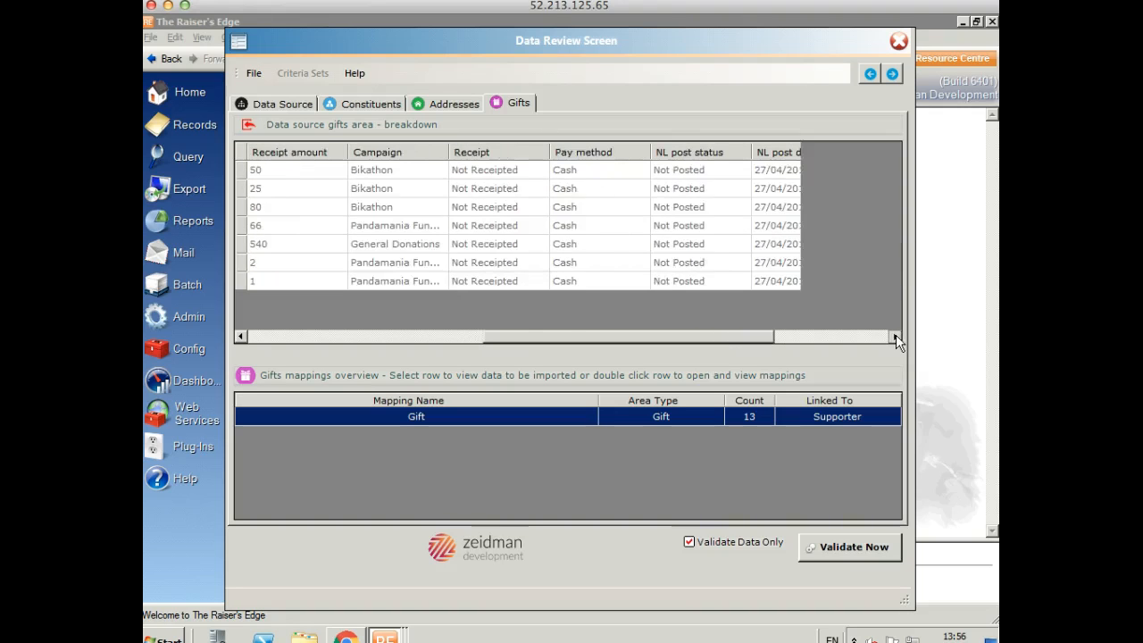
click(896, 336)
click(896, 335)
click(896, 335)
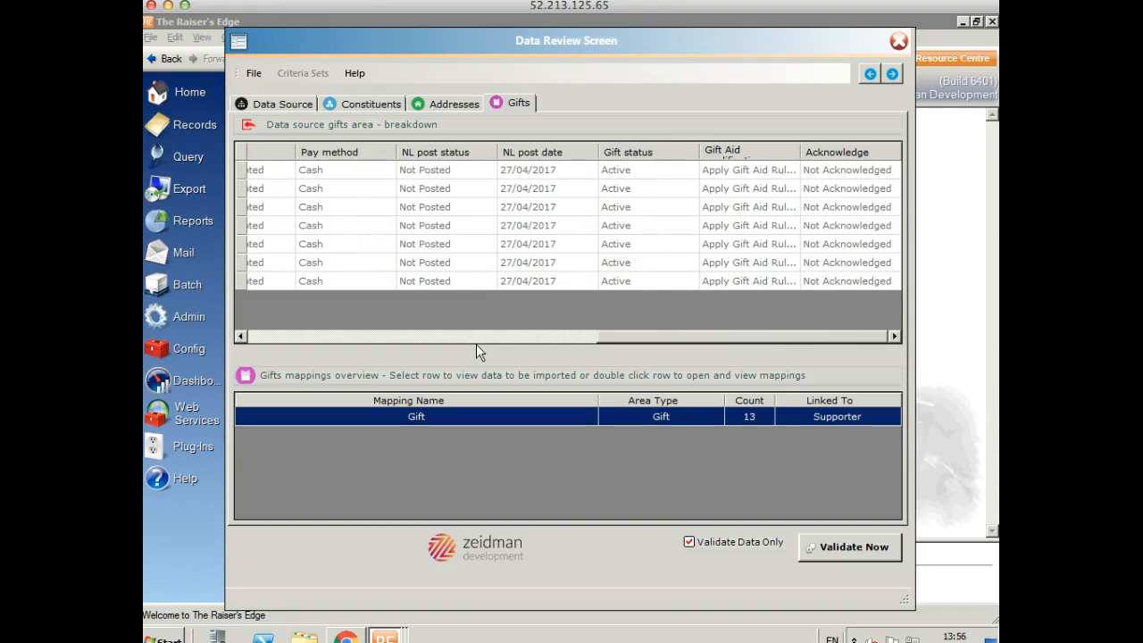
Step: Validate the data source records without importing, then turn off Validate Data Only and close the summary report
click(271, 105)
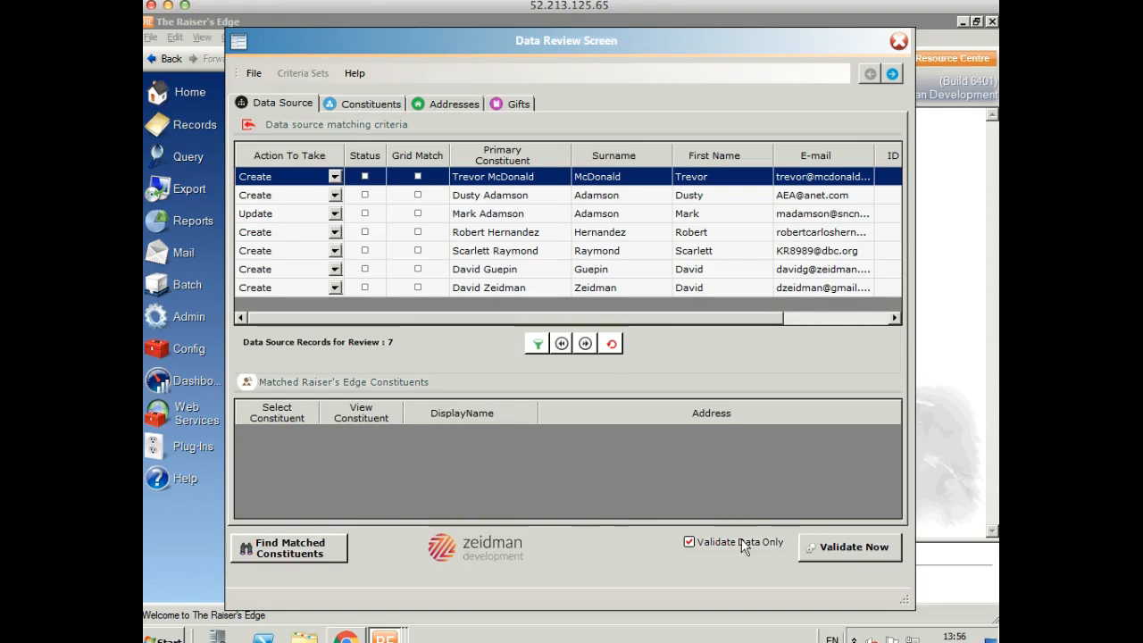
click(820, 549)
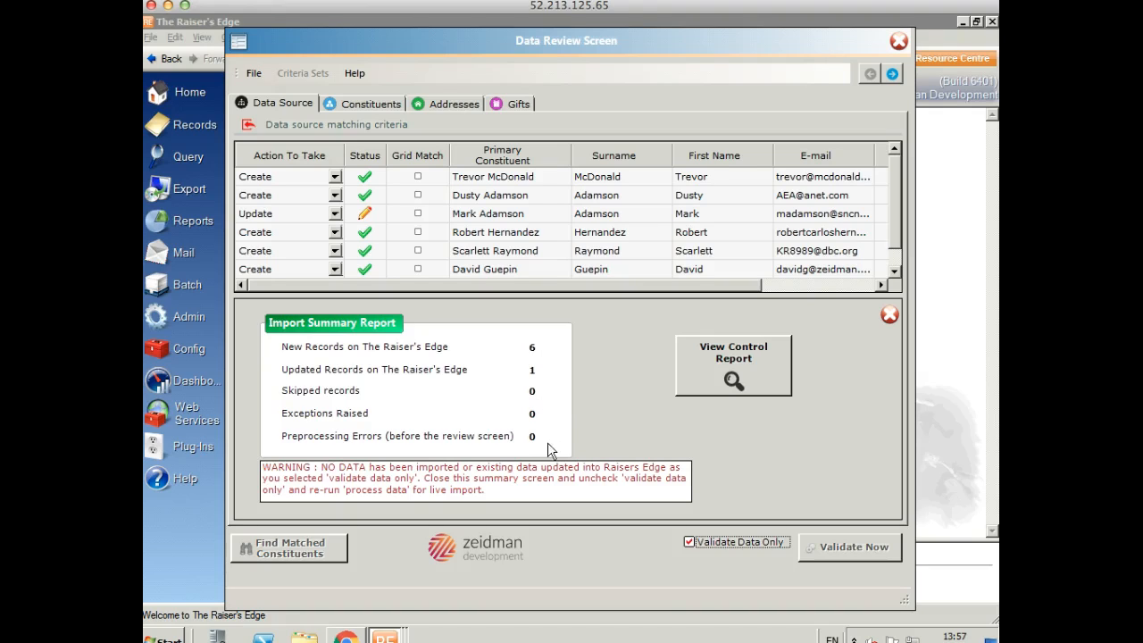
click(689, 542)
click(889, 315)
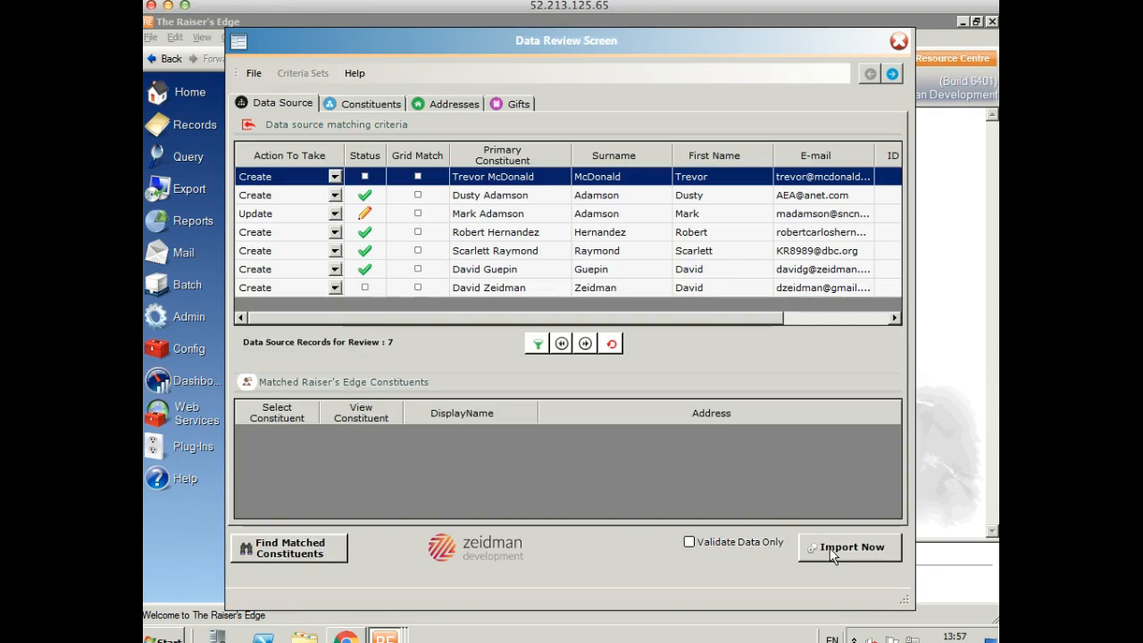
Step: Import the data into Raiser's Edge and save the static query of its updates under a name ending in "CLassy test"
click(830, 548)
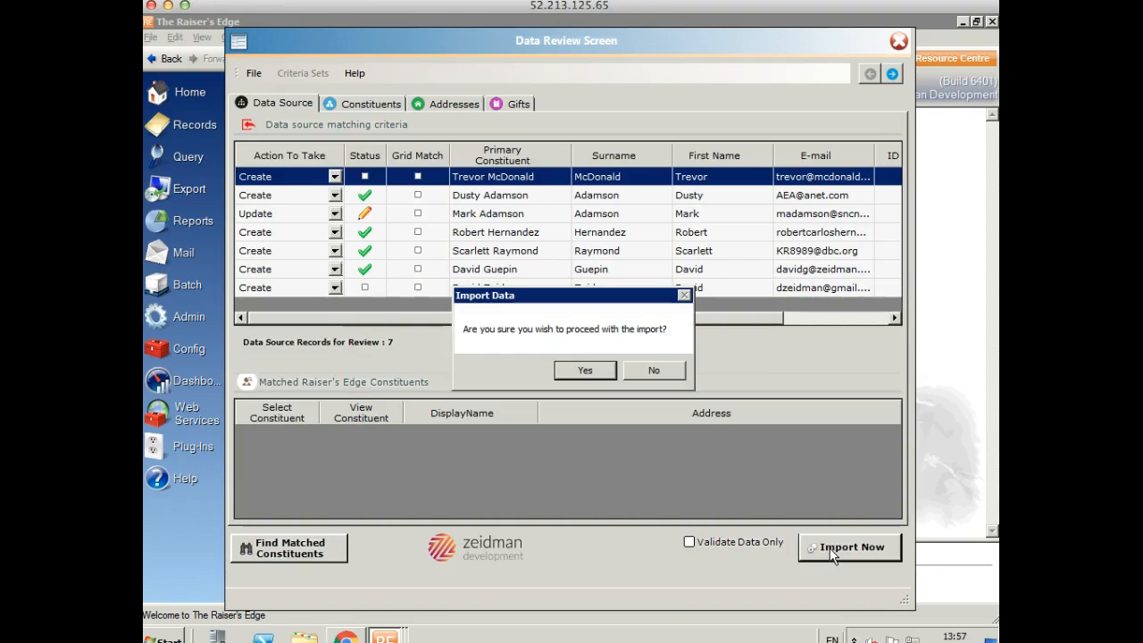
click(584, 371)
text(Kimberly CLassy test)
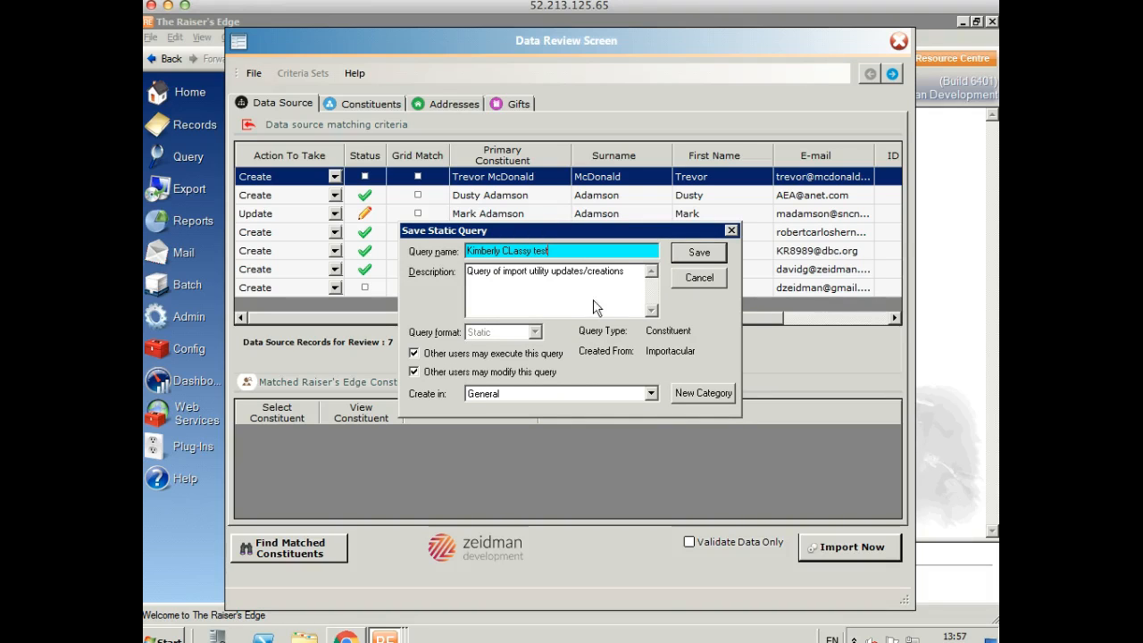
click(696, 254)
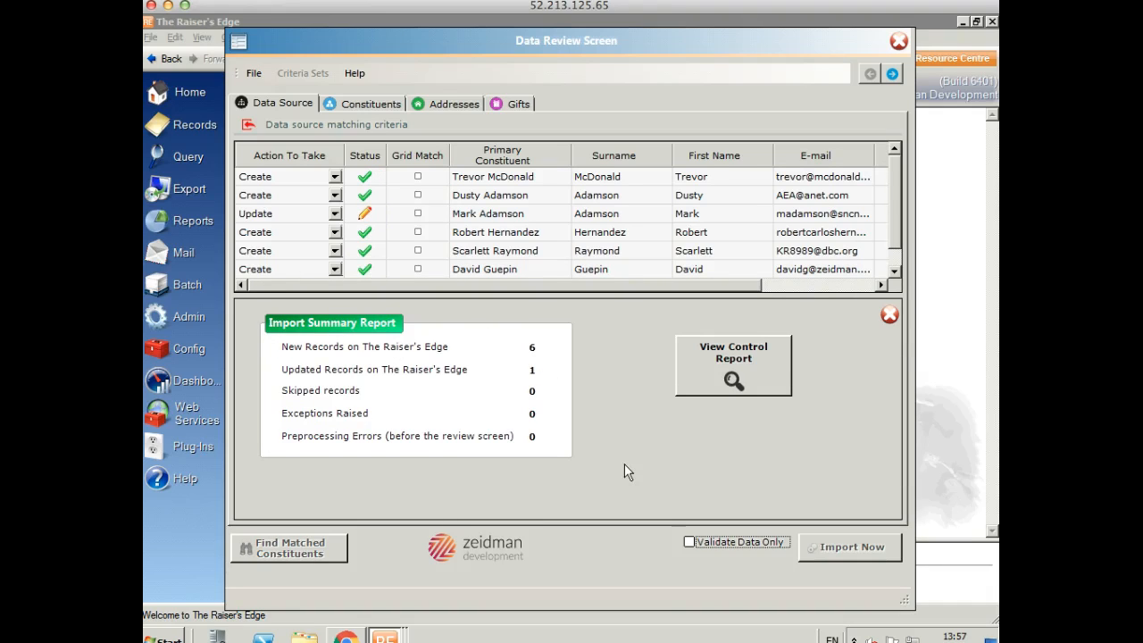
Step: Review the Properties, Exceptions and Template sheets of the control report, then close the report
click(739, 370)
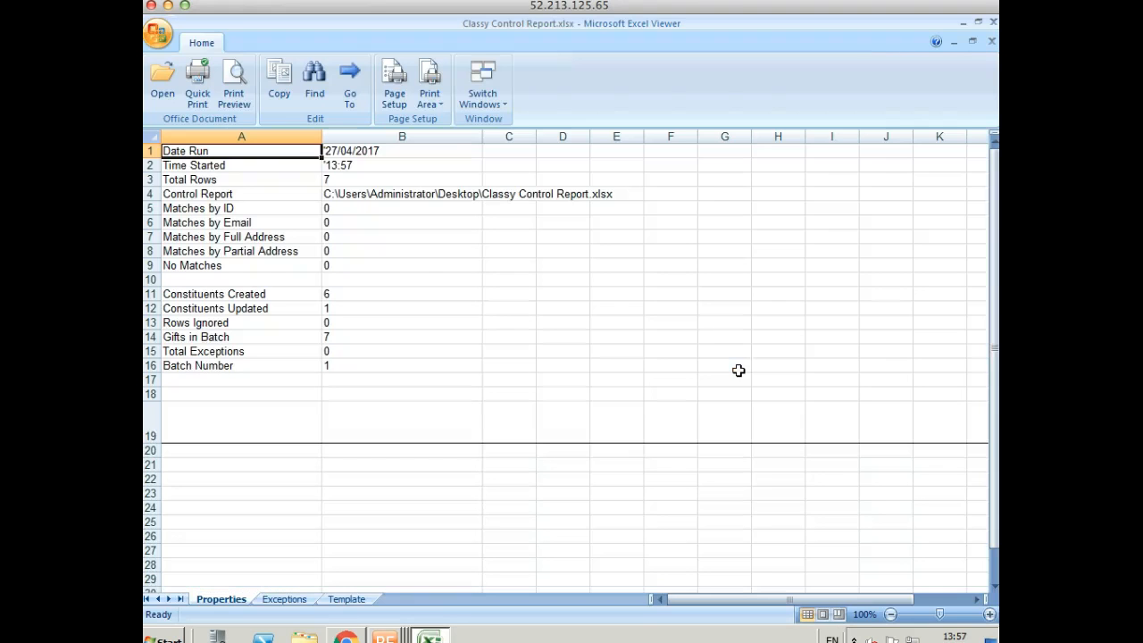
click(295, 600)
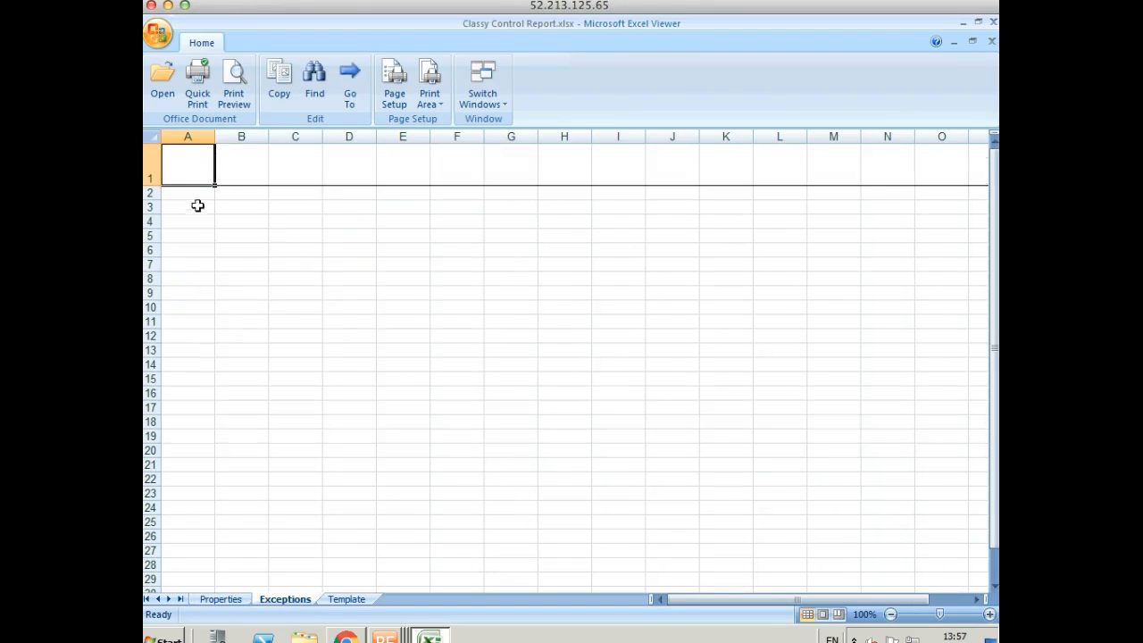
click(345, 600)
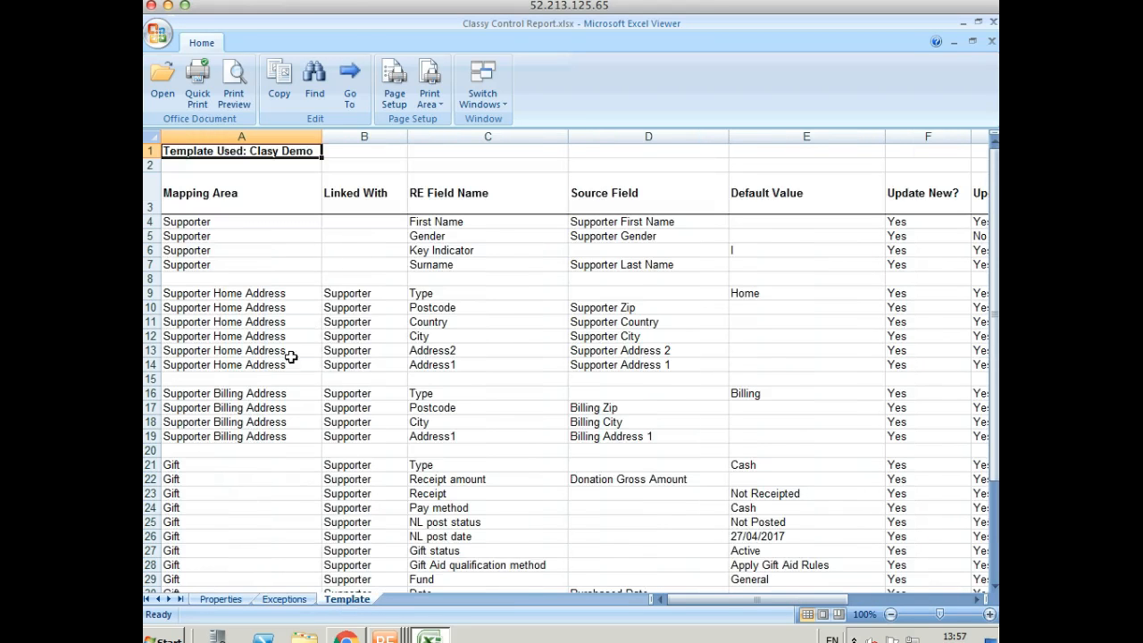
click(992, 22)
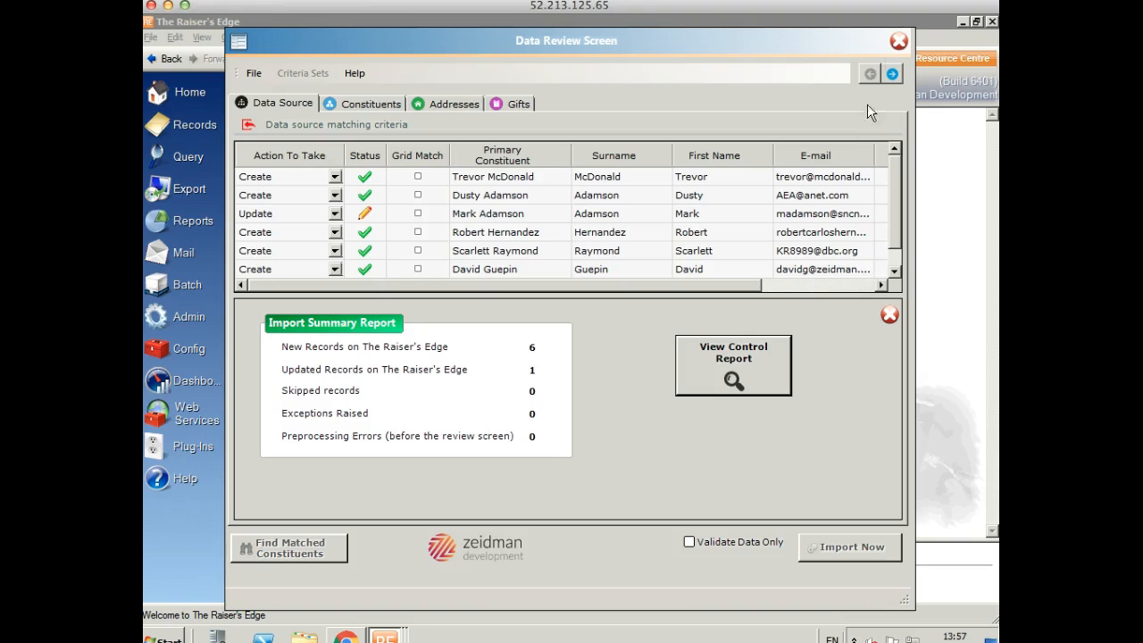
Step: Close the data review and Importacular, then open the static query saved from the import
click(897, 41)
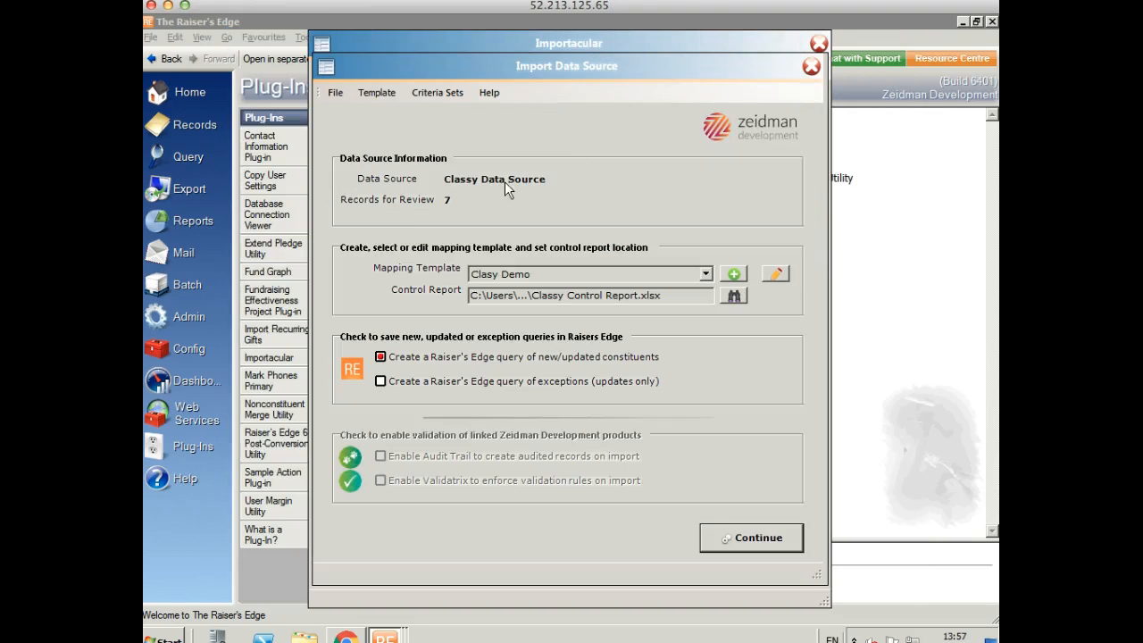
click(811, 67)
click(819, 44)
click(190, 157)
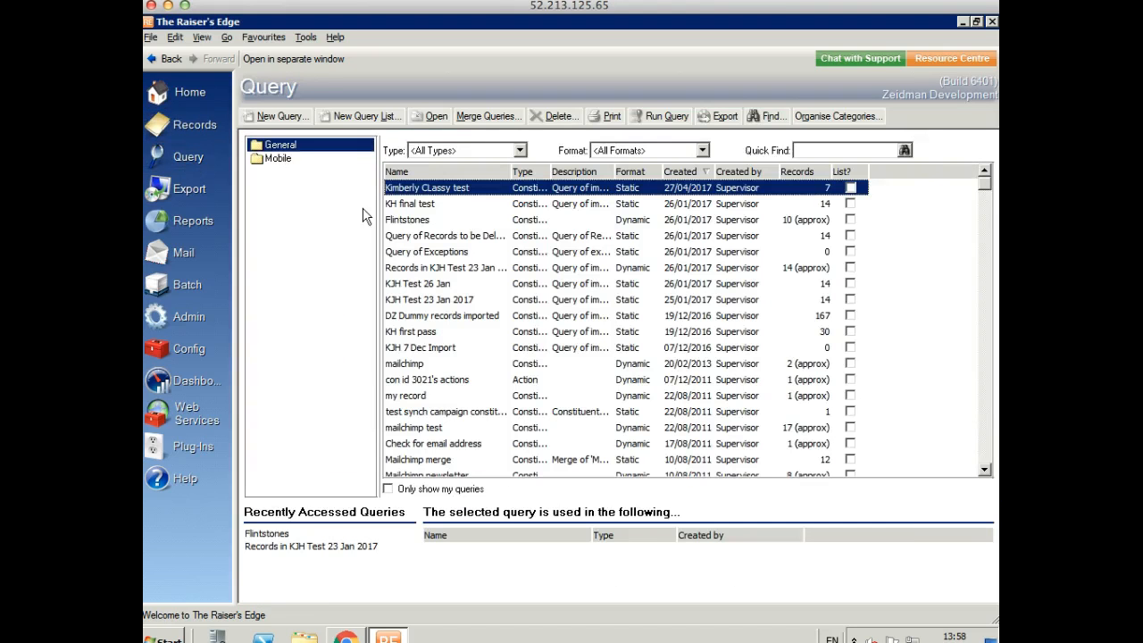
double_click(425, 188)
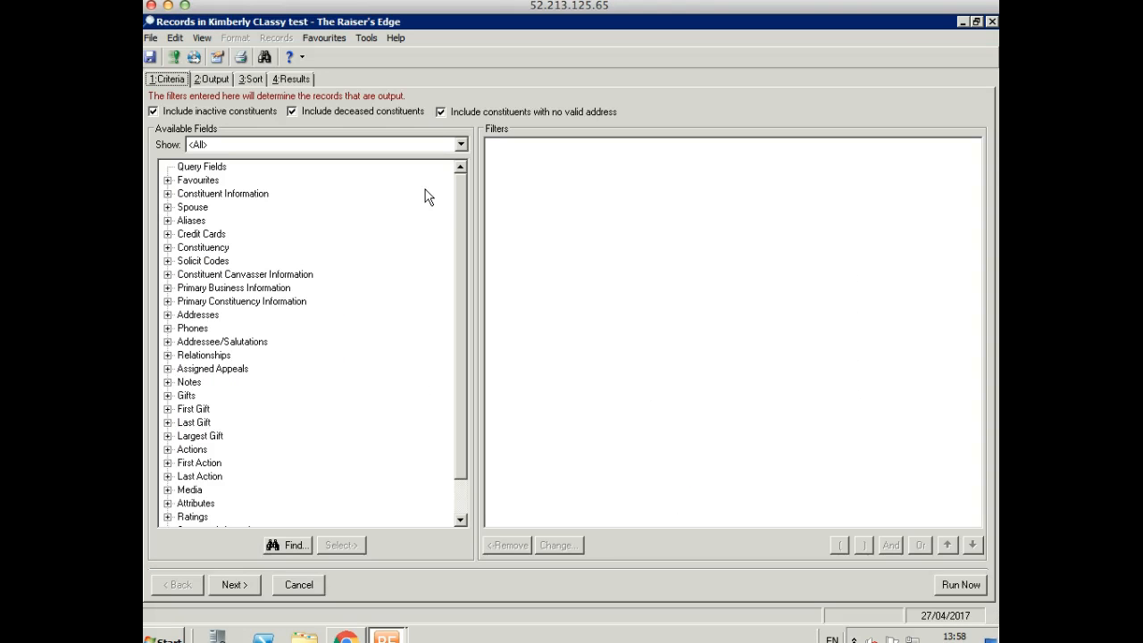
Step: Add Constituent ID and First Name to the query output and show the query results
click(214, 79)
click(168, 194)
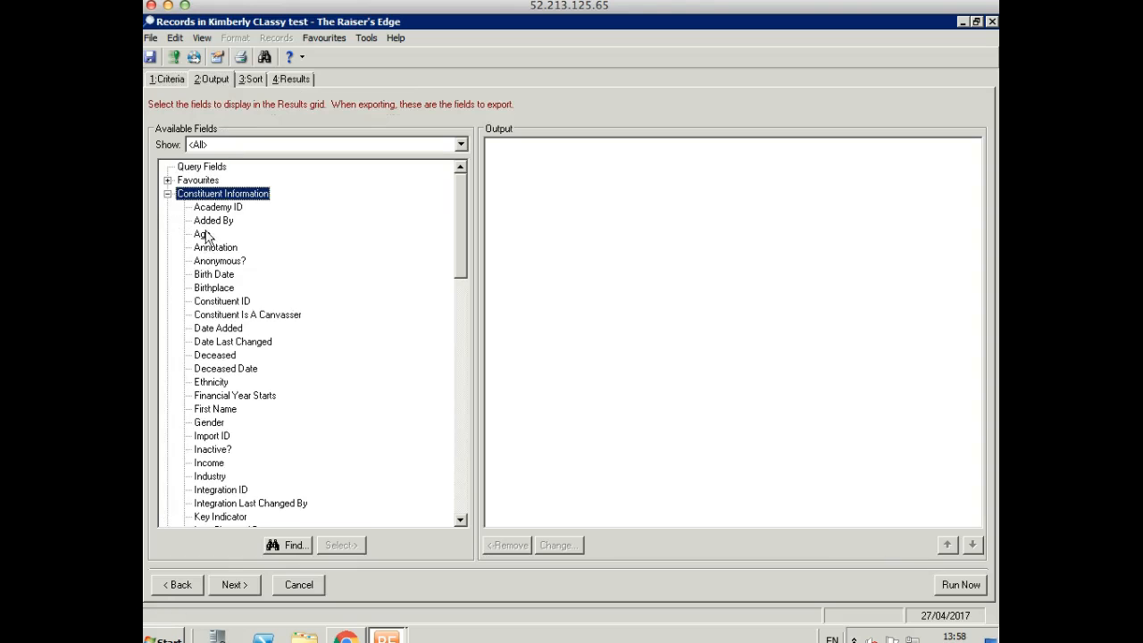
double_click(220, 303)
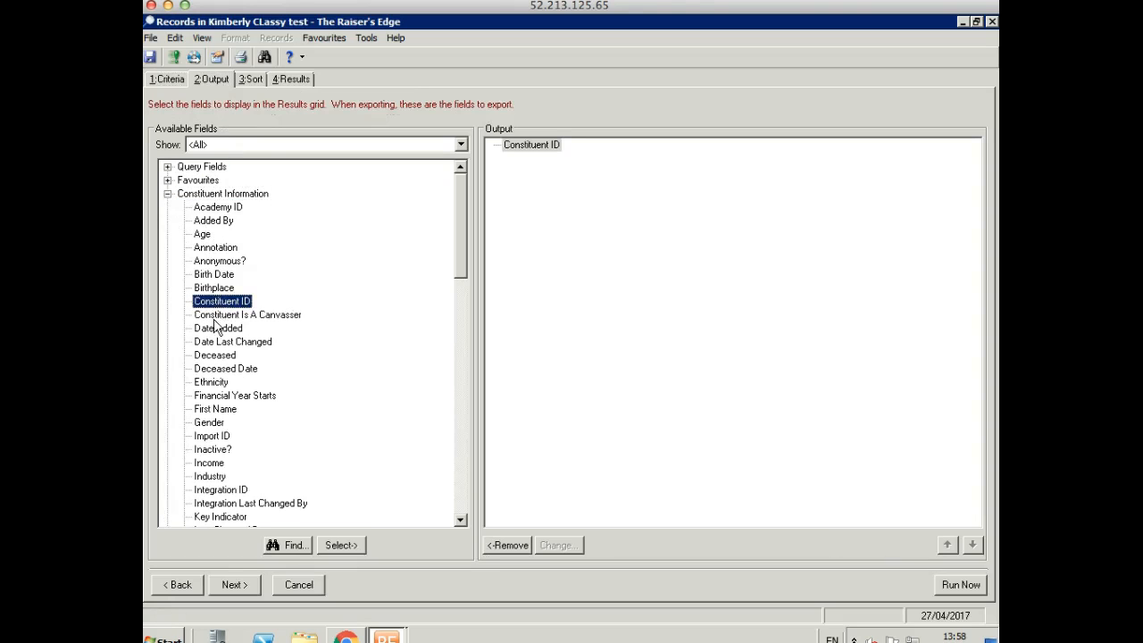
double_click(214, 409)
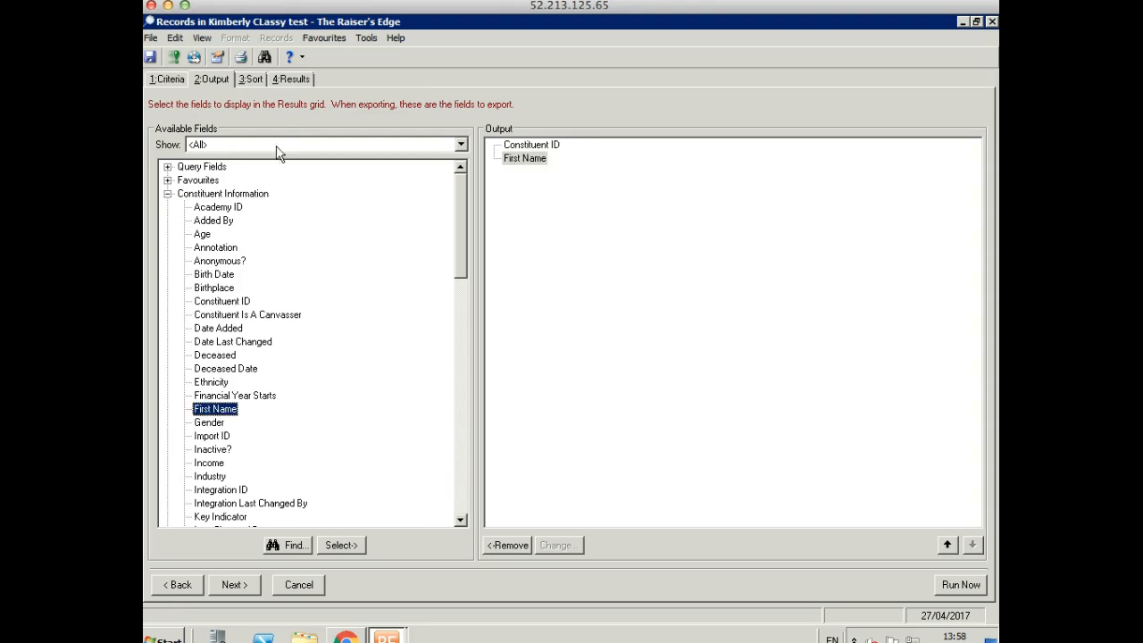
click(282, 80)
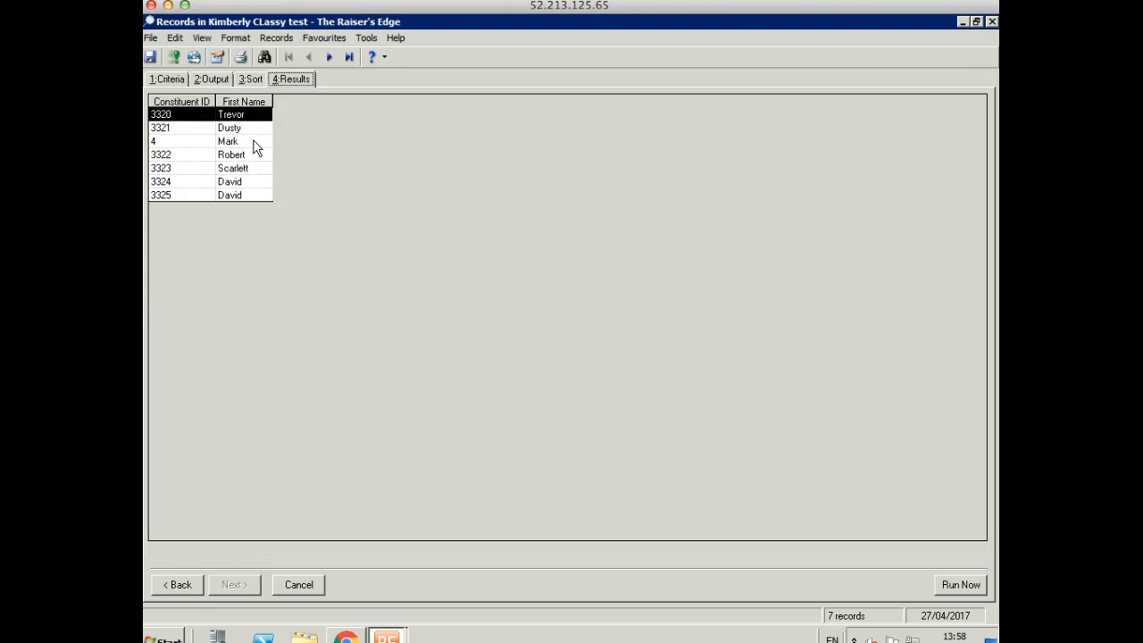
Step: Review the biographical, email and address details of the first constituent in the results, then close the record and the query without saving
double_click(229, 117)
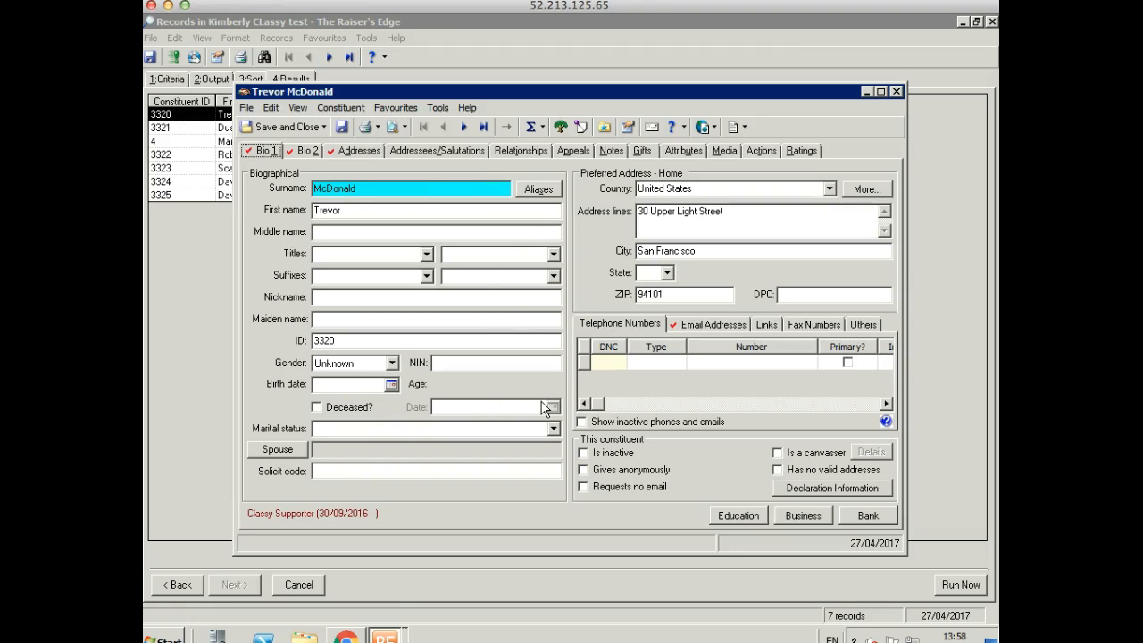
click(694, 324)
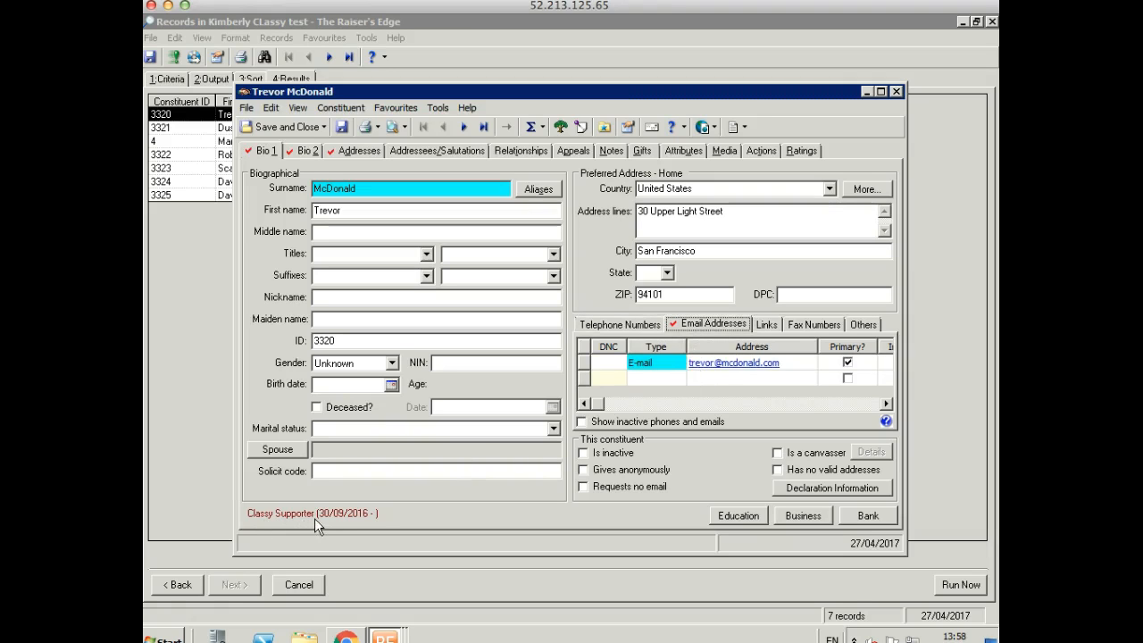
click(344, 152)
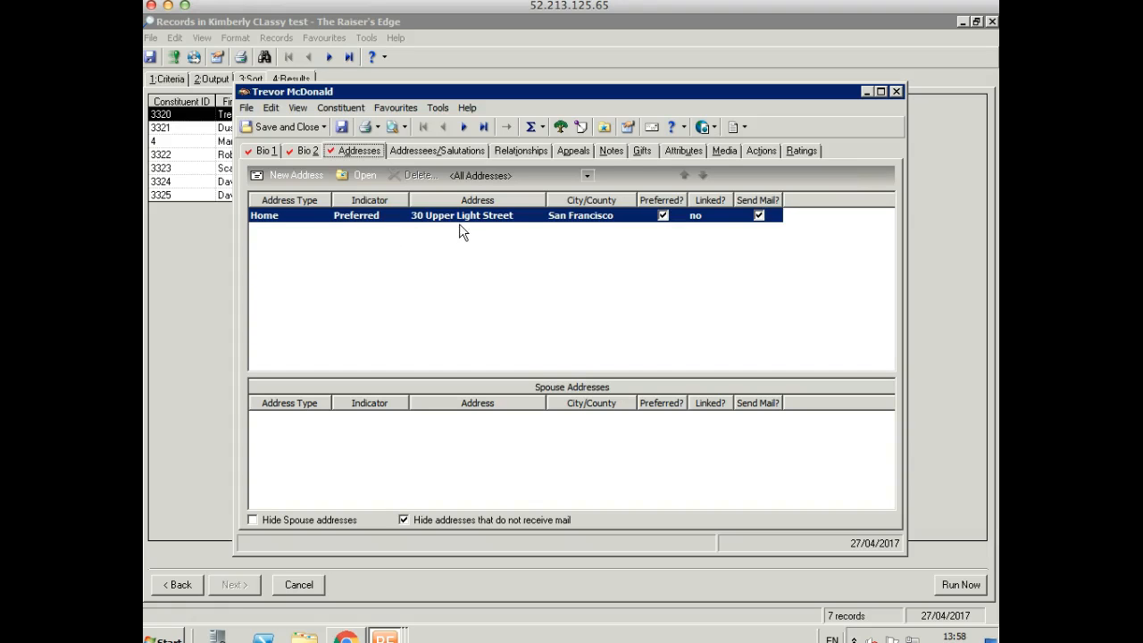
click(259, 154)
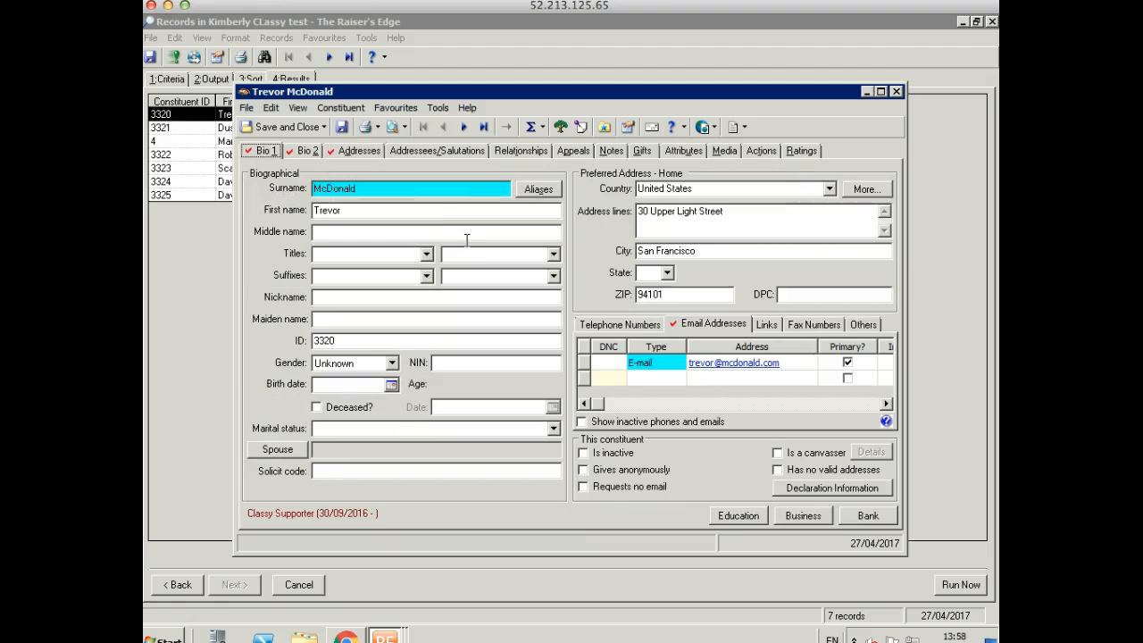
click(897, 92)
click(992, 22)
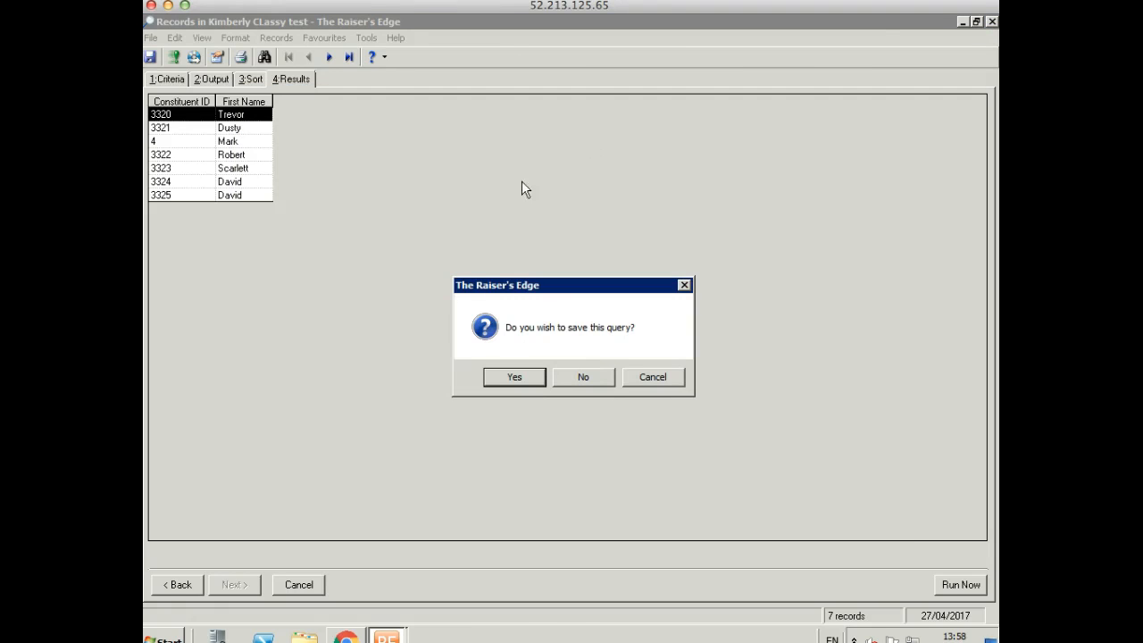
click(594, 376)
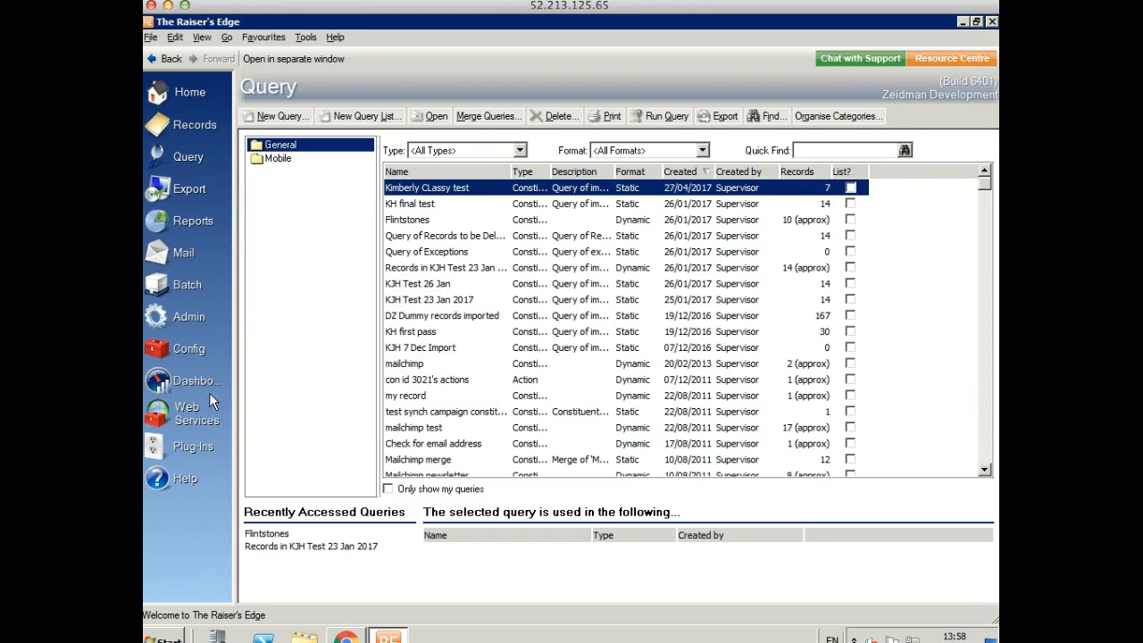
Step: Open gift batch 1 created by the import, commit it with the default options, and close the commit summary
click(200, 287)
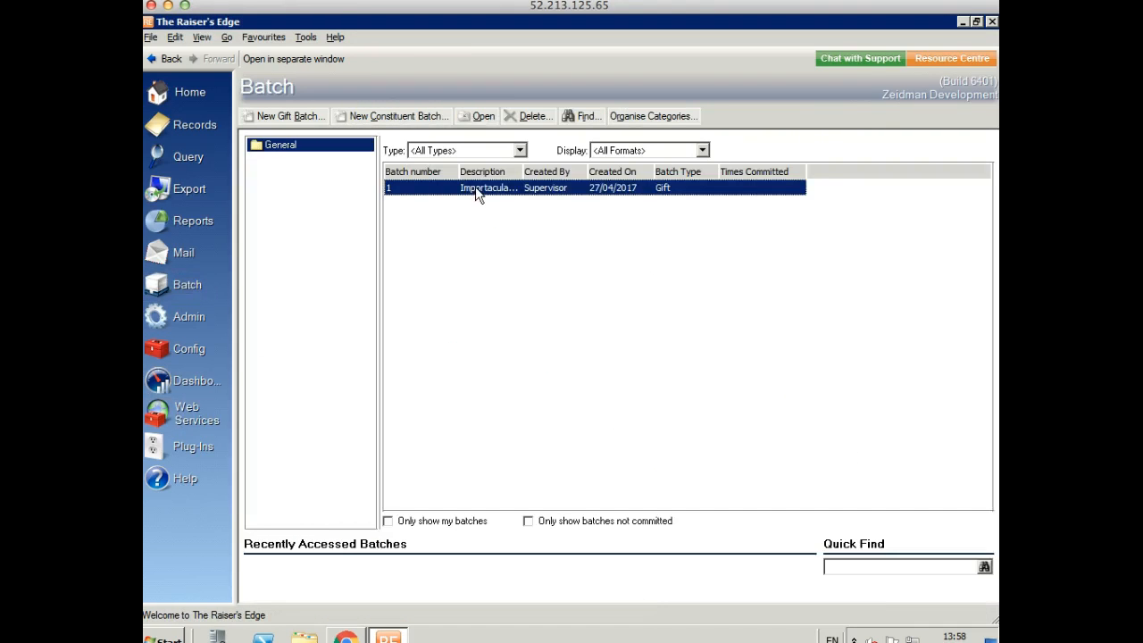
double_click(477, 191)
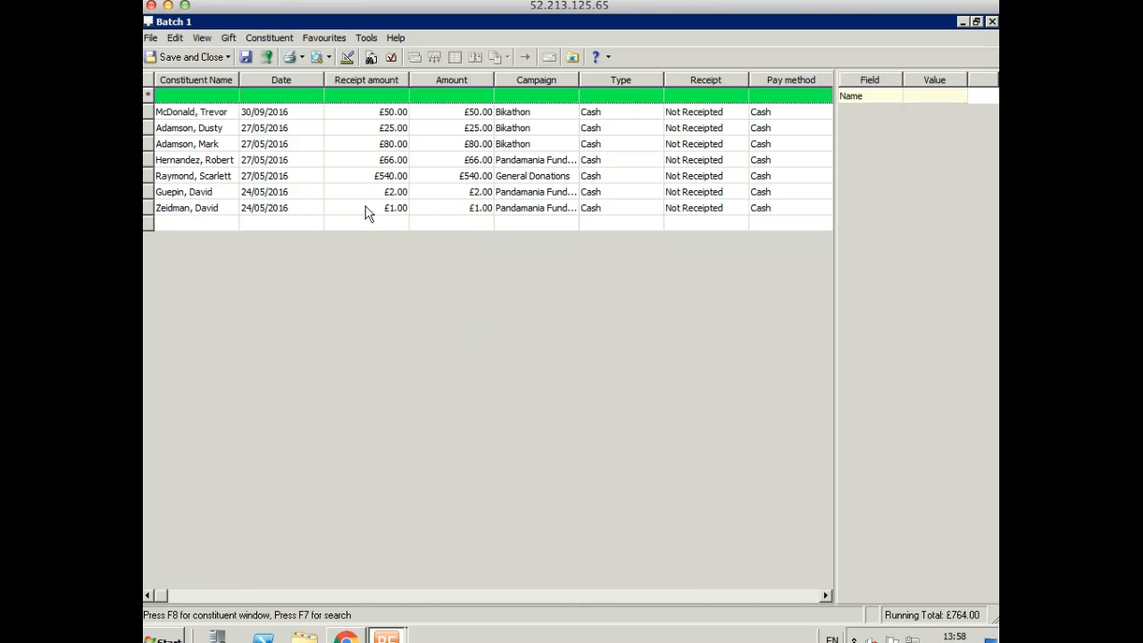
click(268, 59)
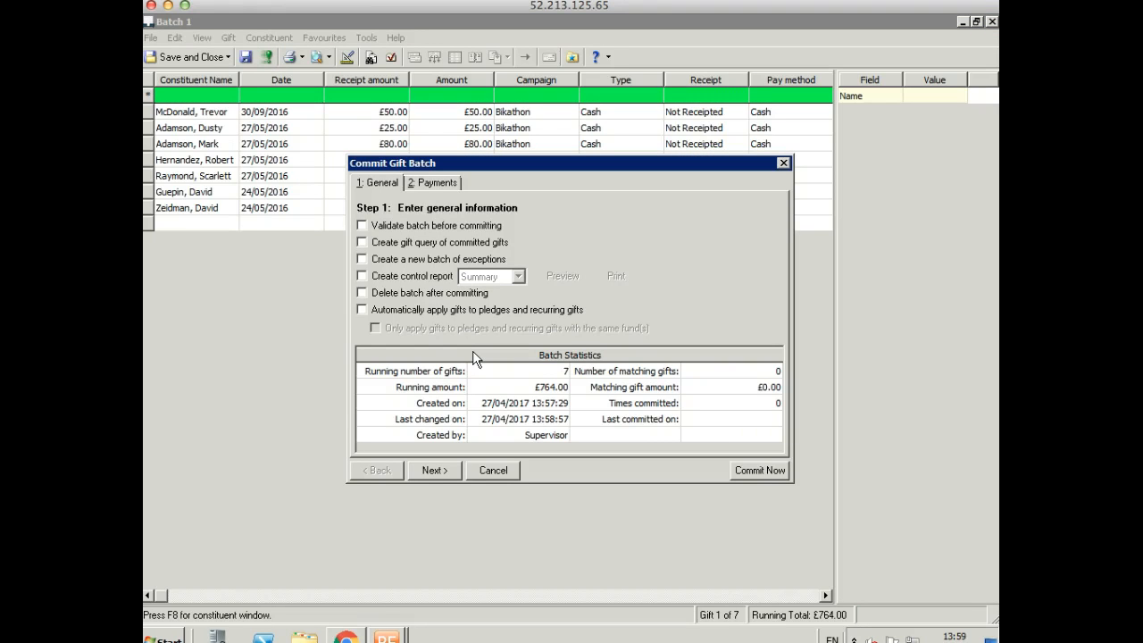
click(436, 471)
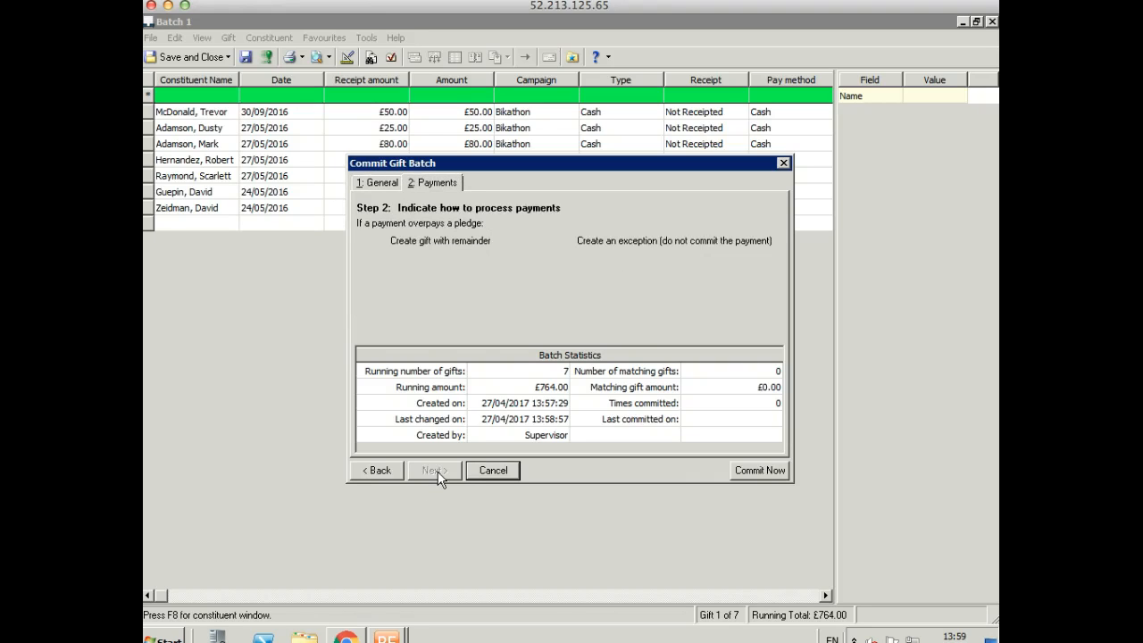
click(752, 470)
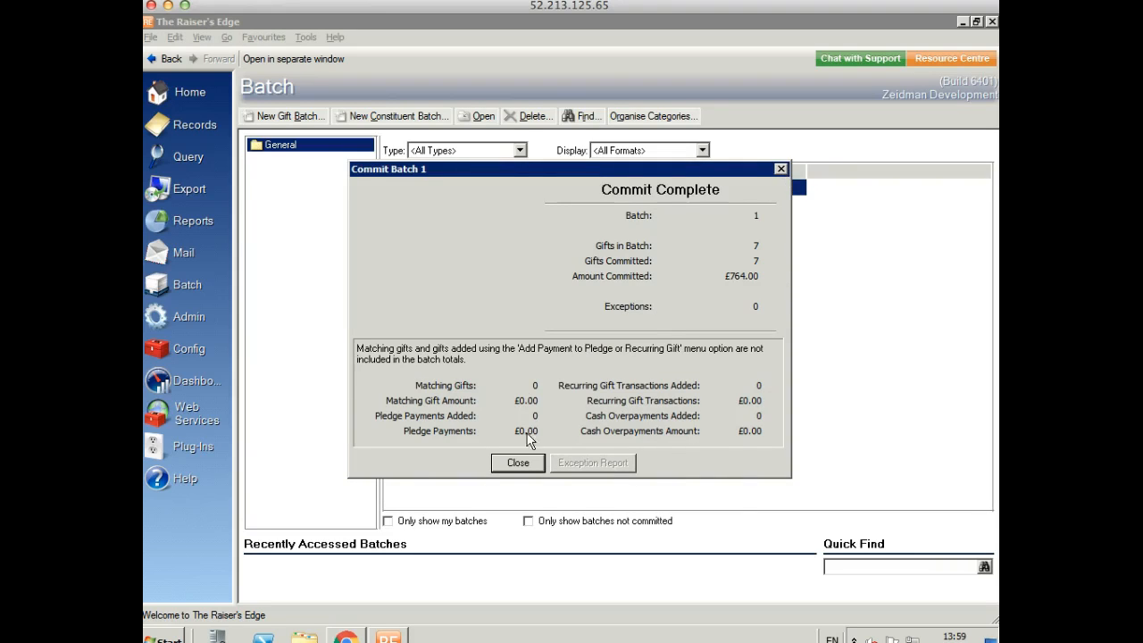
click(522, 461)
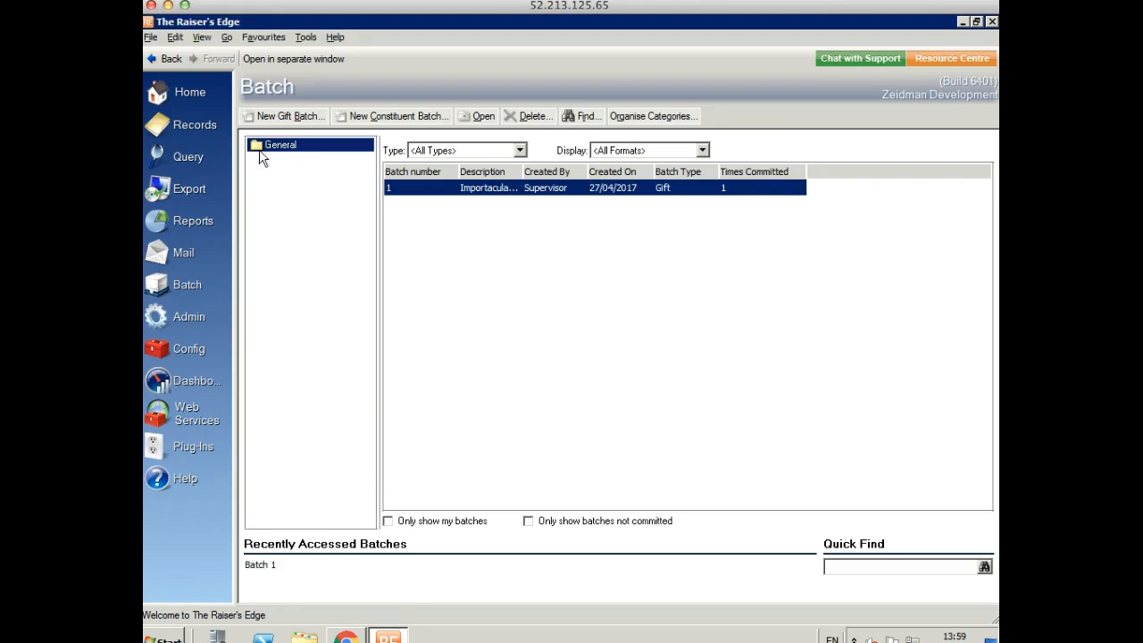
Step: Reopen the static query of imported records, output Constituent ID and First Name again, and display its results
click(188, 155)
double_click(425, 193)
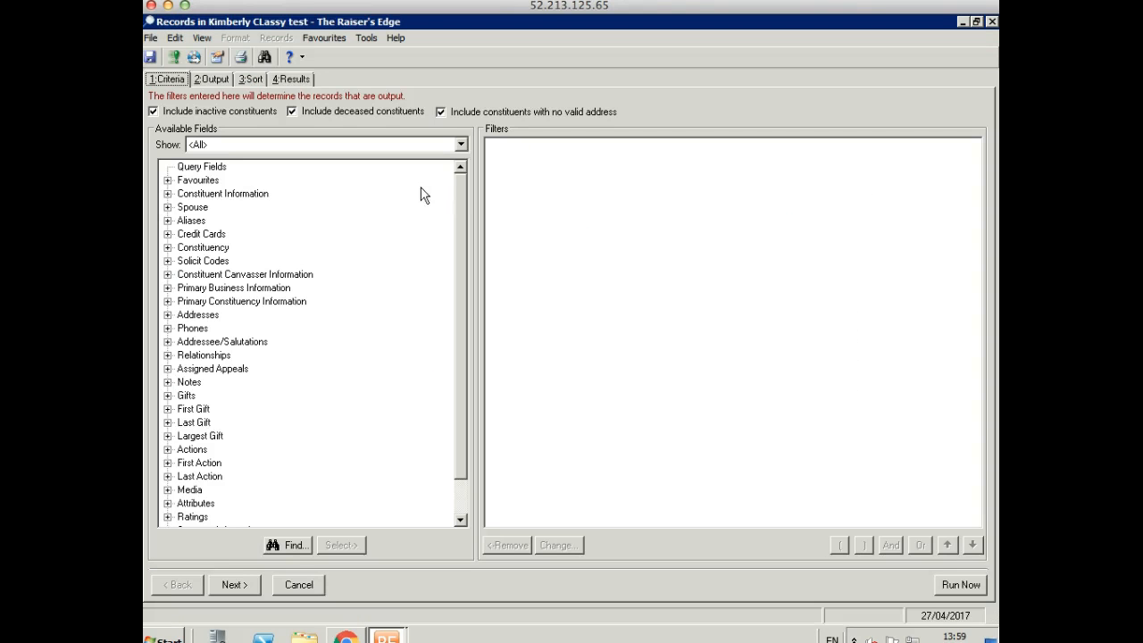
click(208, 81)
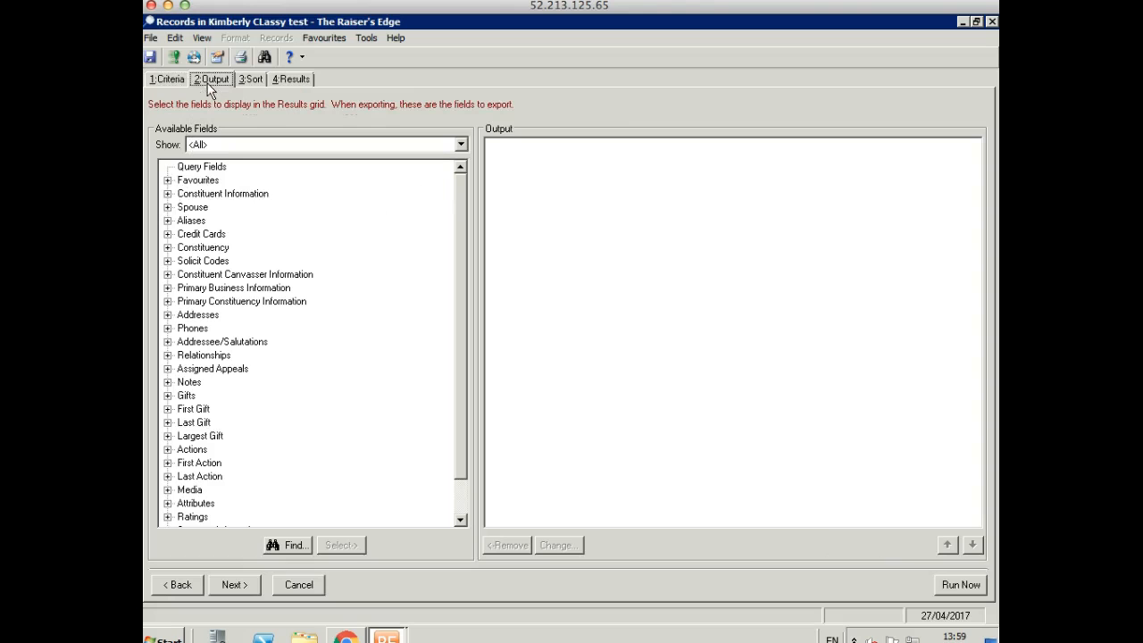
click(167, 193)
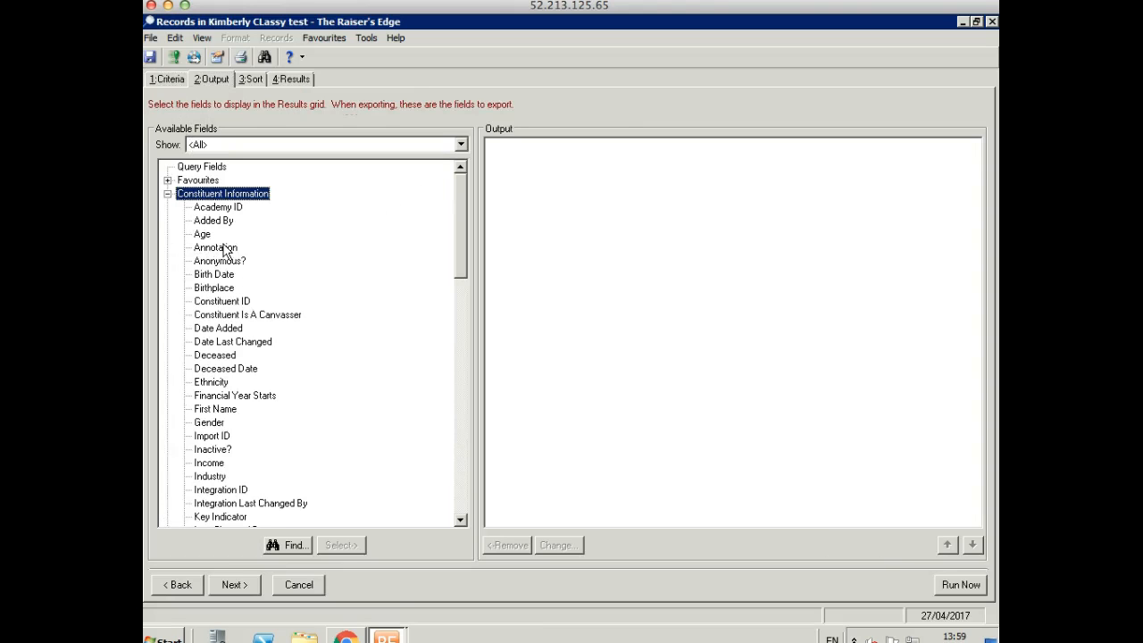
double_click(219, 302)
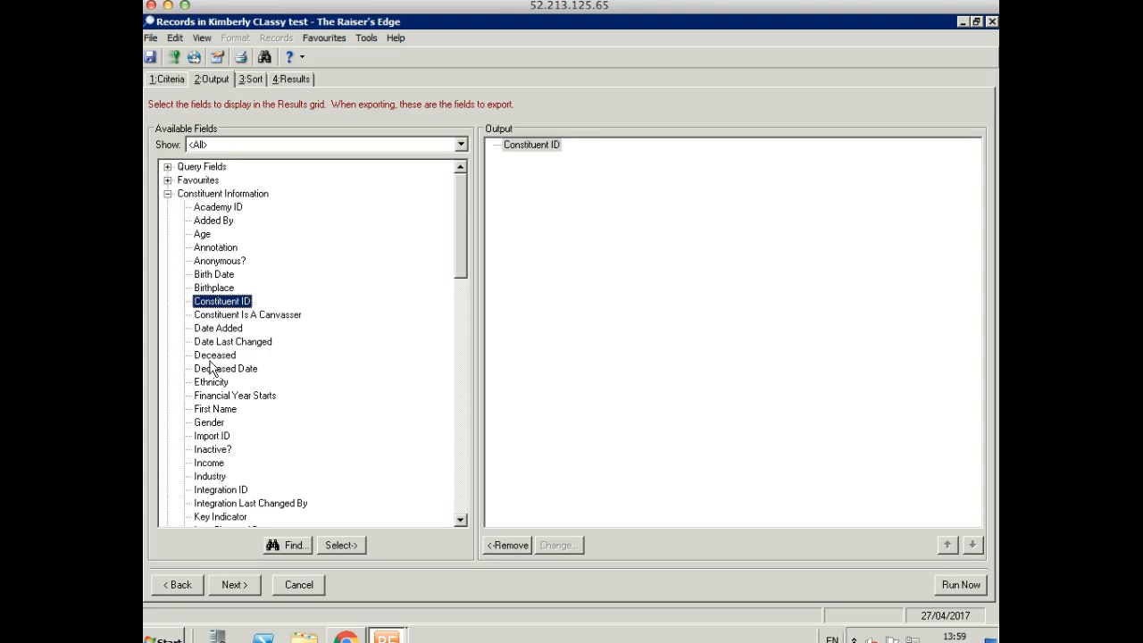
double_click(215, 409)
click(289, 79)
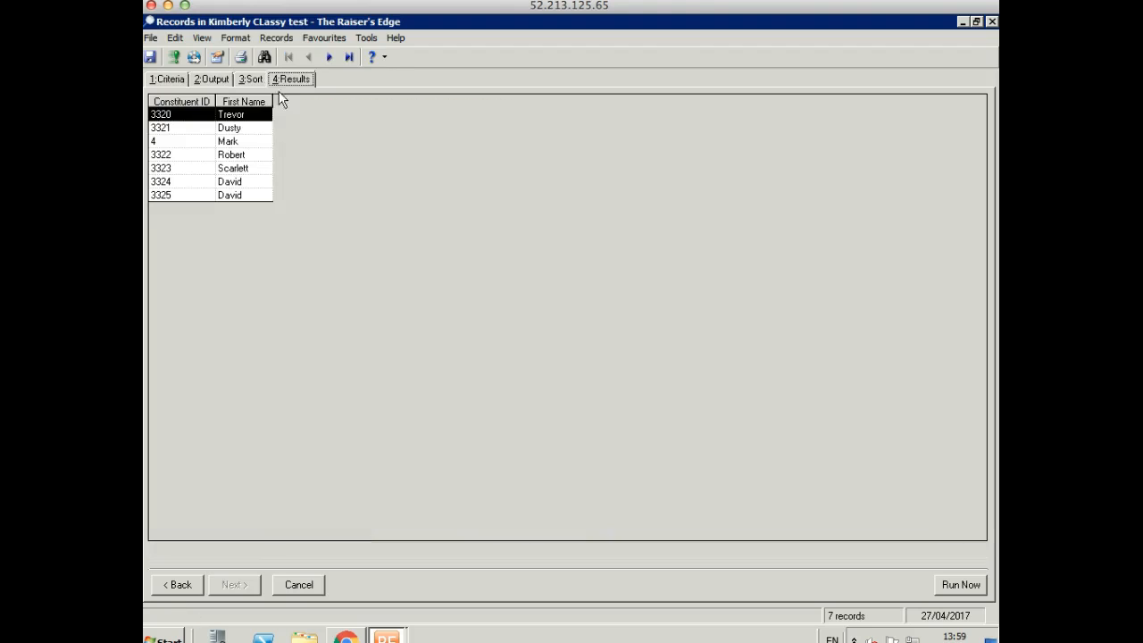
Step: Check the 27/05/2016 cash gift on the third listed constituent's record, then close the gift, the record and the query without saving the query
double_click(230, 143)
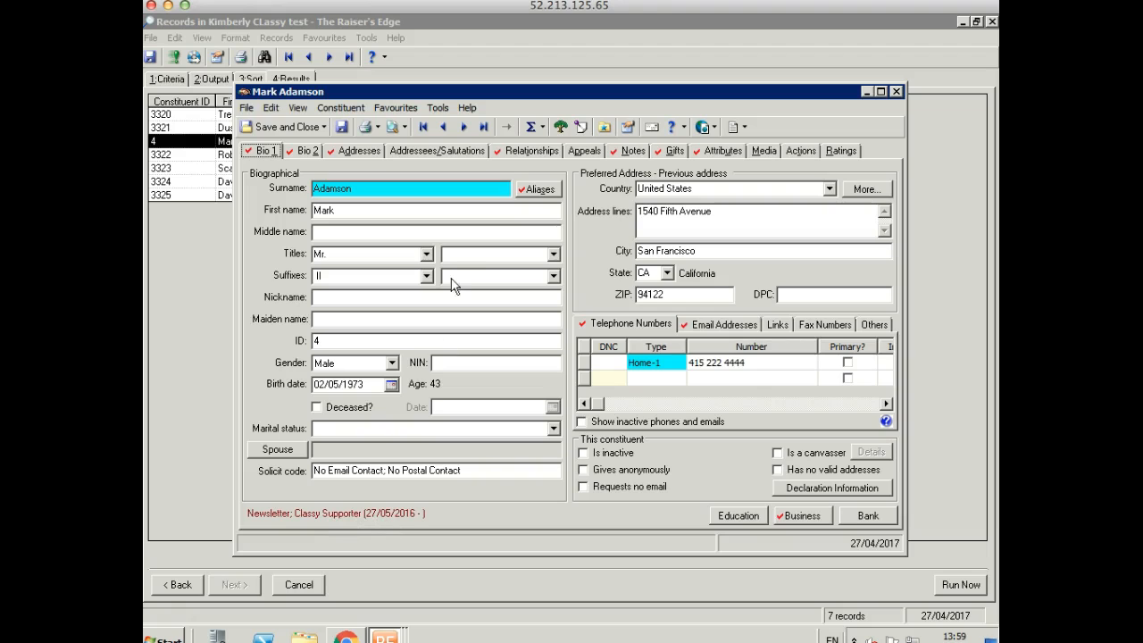
click(665, 151)
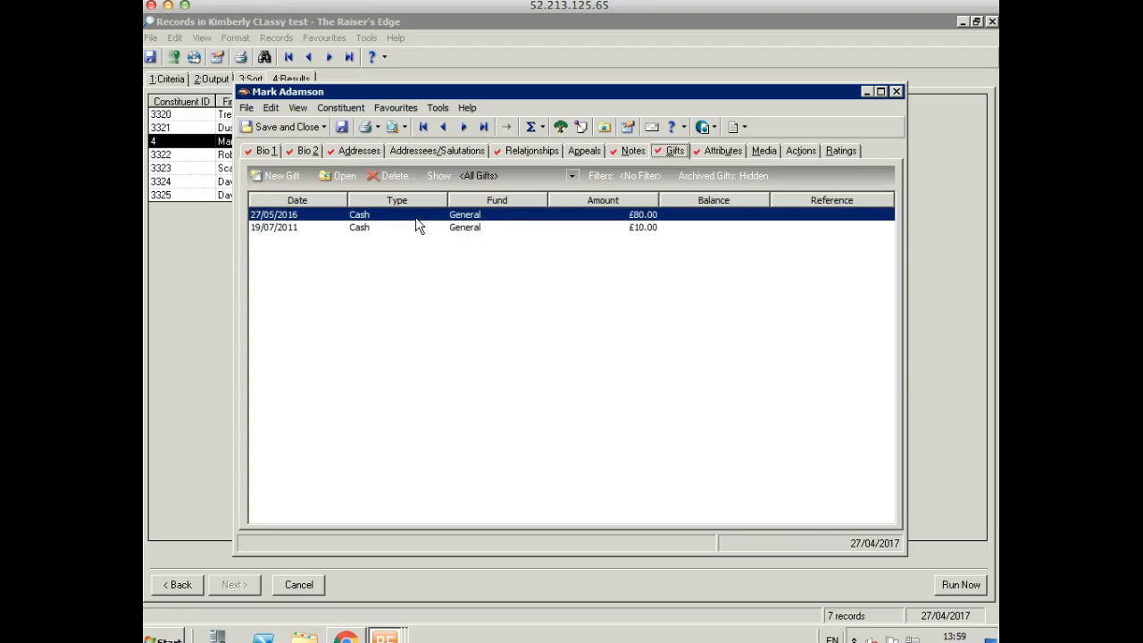
double_click(416, 218)
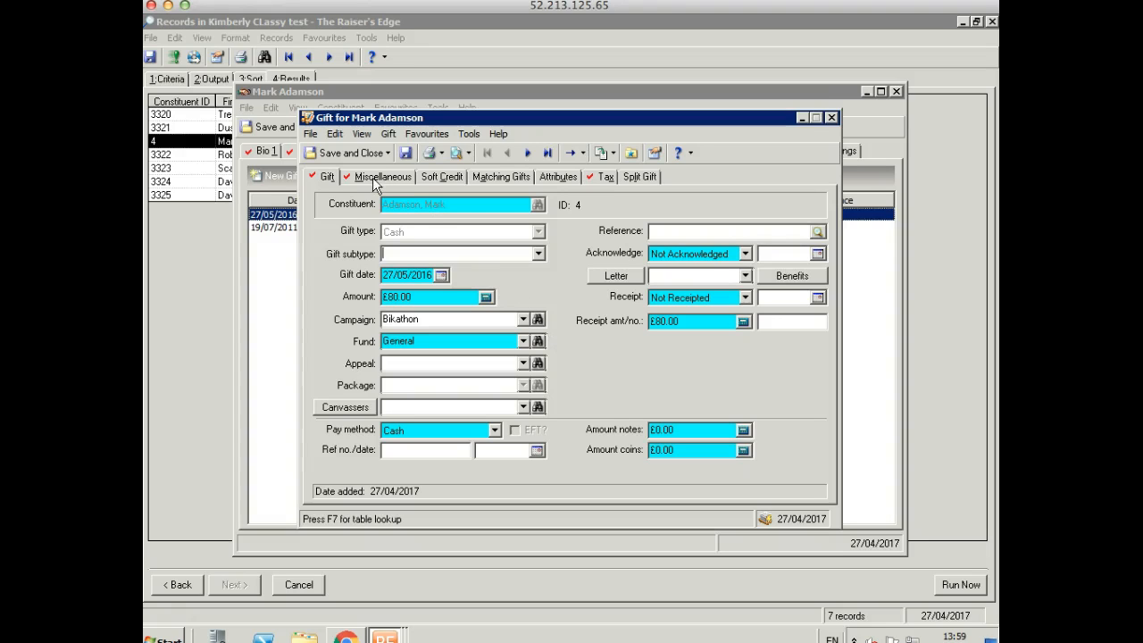
click(351, 153)
click(275, 128)
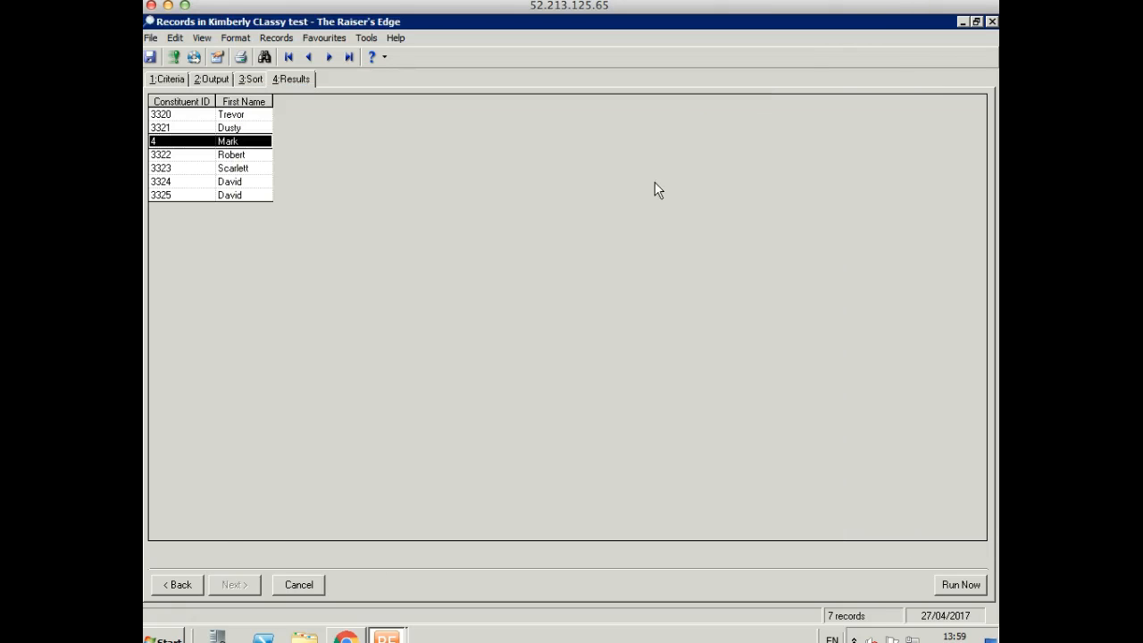
click(991, 23)
click(586, 373)
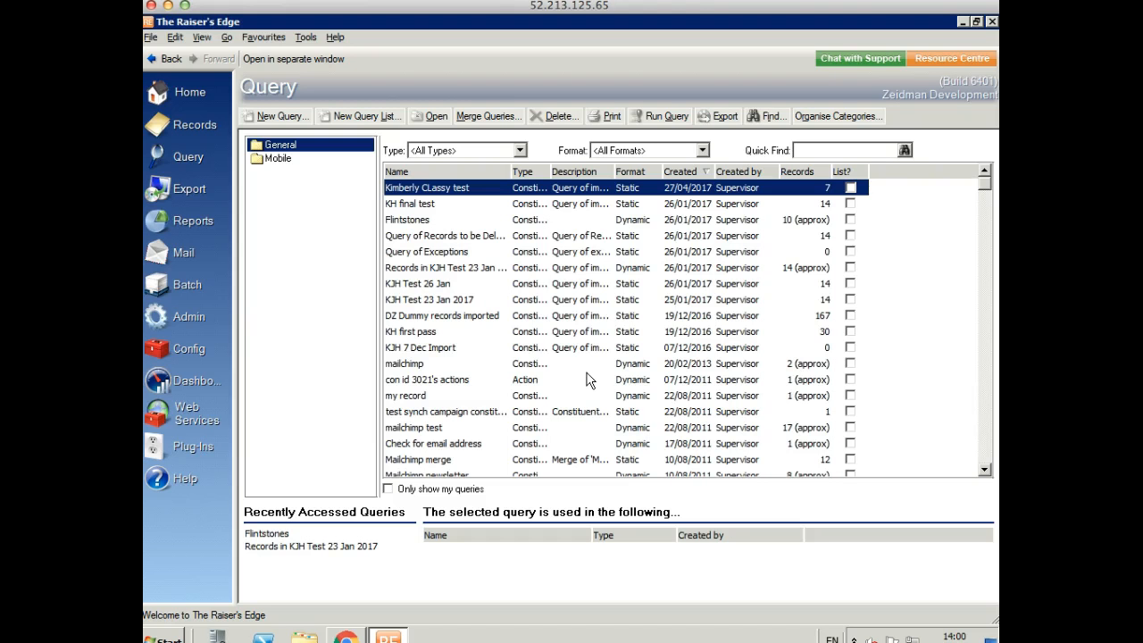